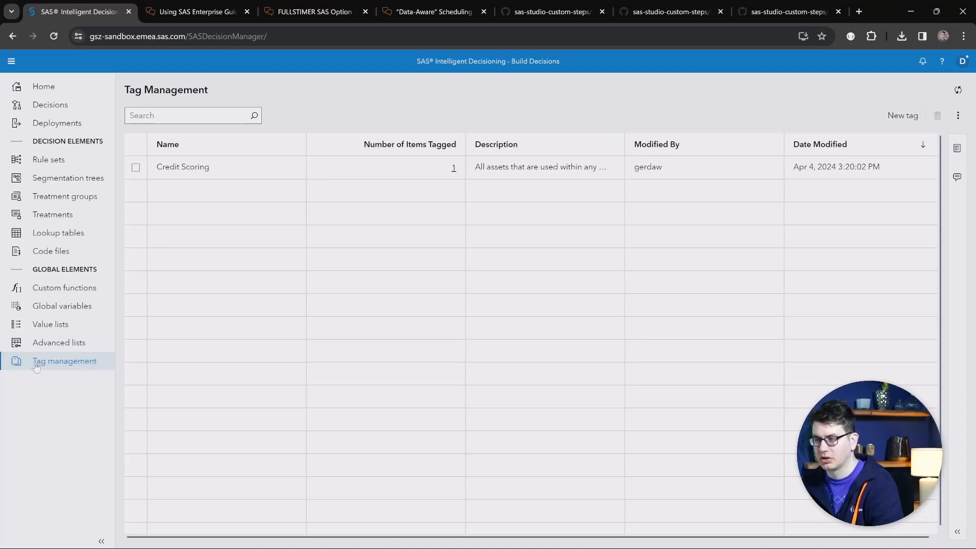
Show the items associated with the Credit Scoring tag.
click(102, 541)
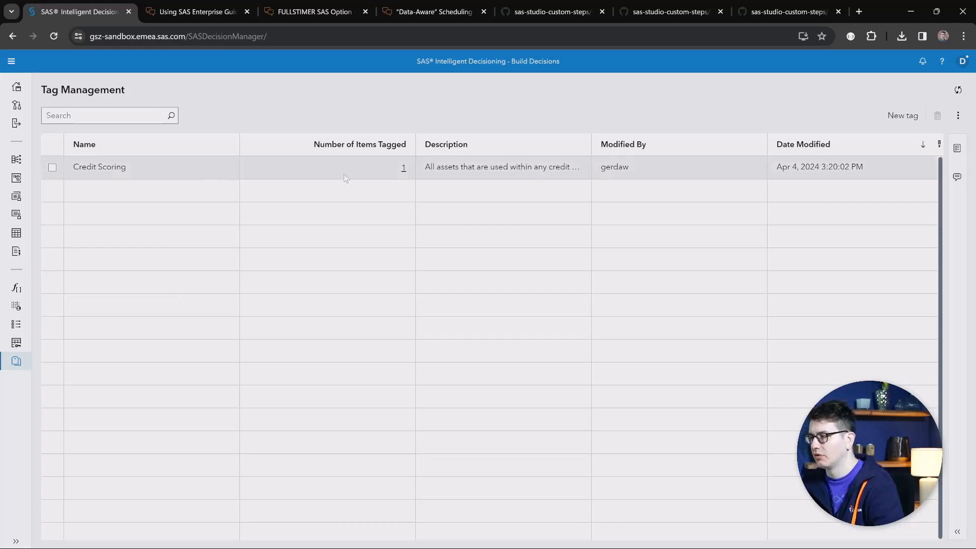
click(404, 172)
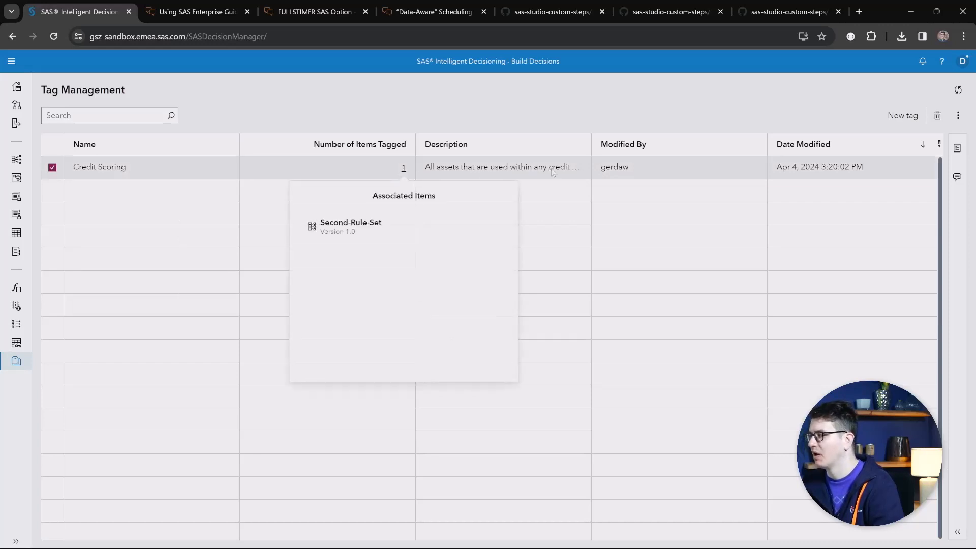
Export the selected Credit Scoring tag's tagged objects report to PDF, open the downloaded file, and close it.
click(958, 116)
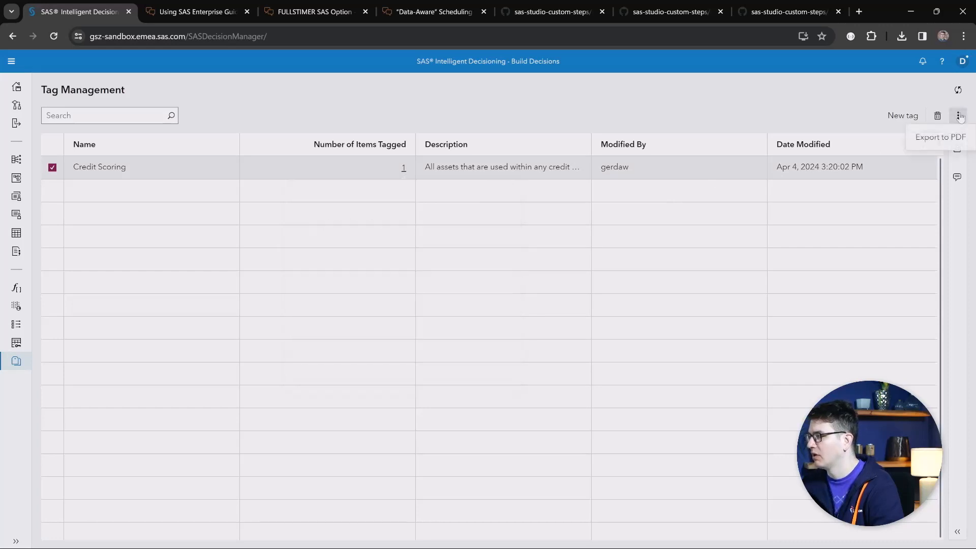
click(941, 138)
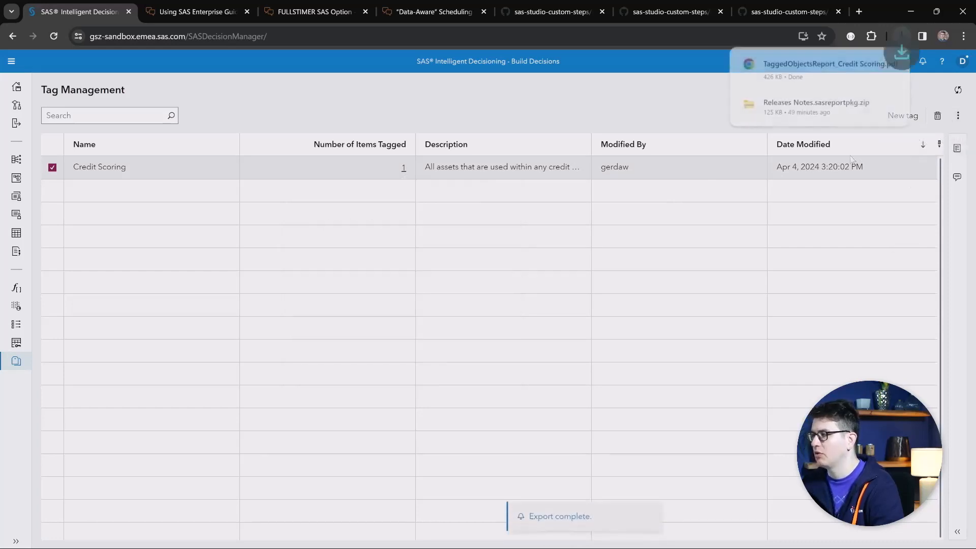
click(821, 75)
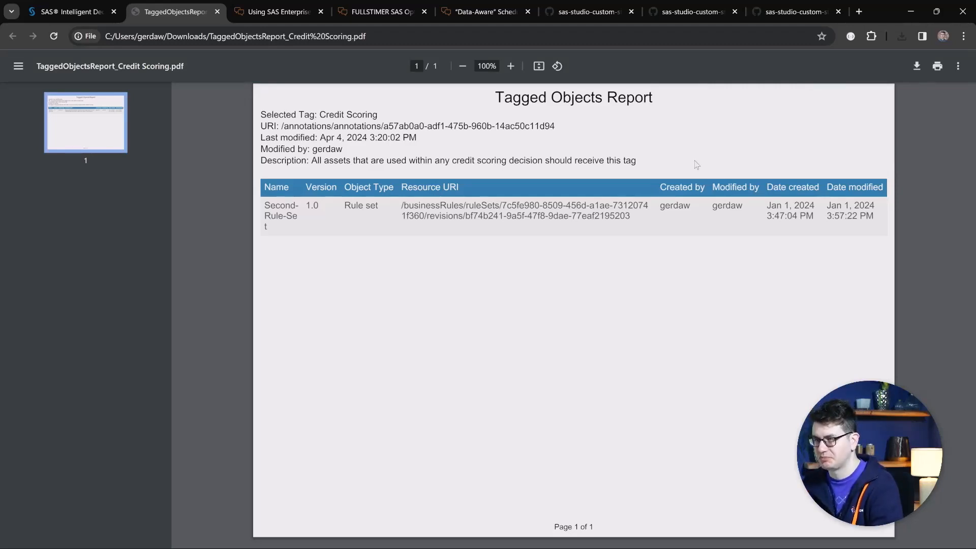
key(ctrl+w)
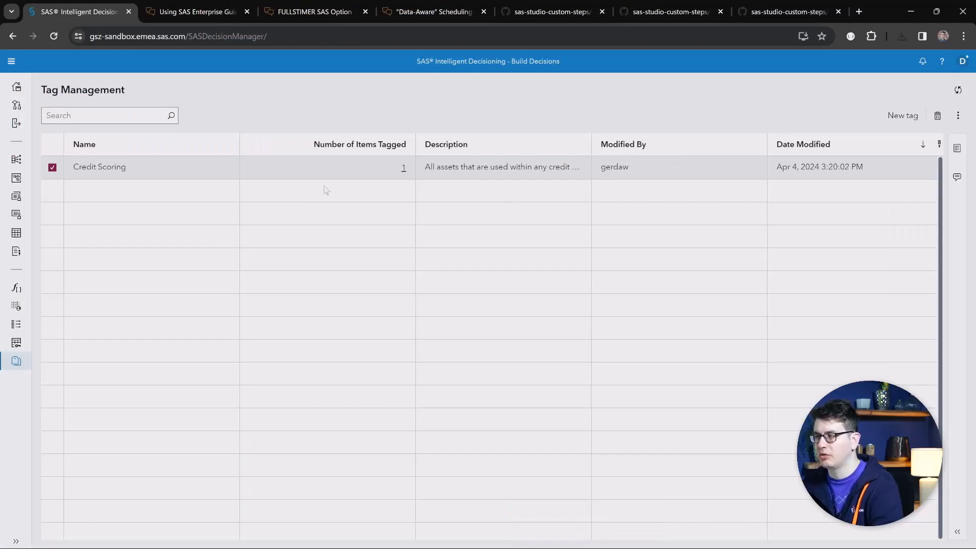
Add the version tag Hello World to version 1.0 of the Second-Rule-Set rule set.
click(17, 161)
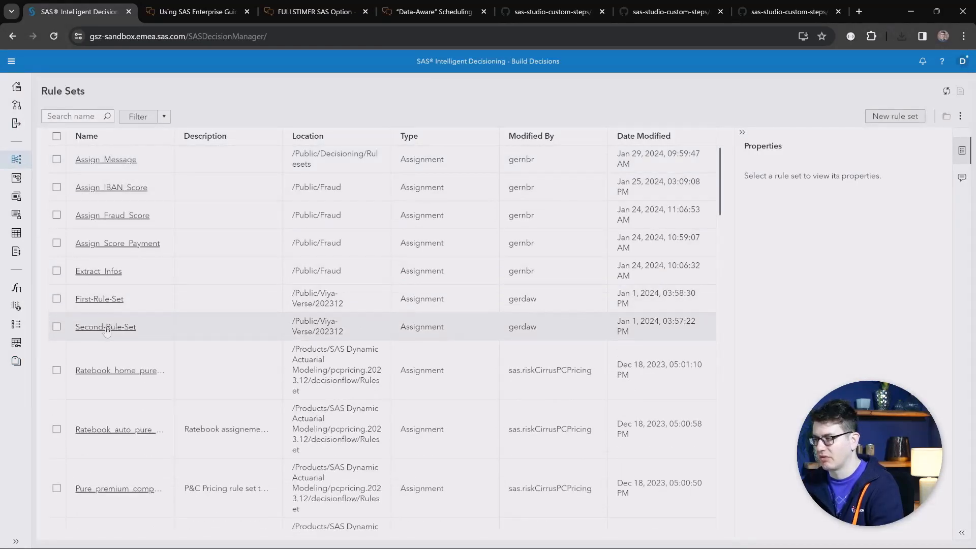
click(105, 326)
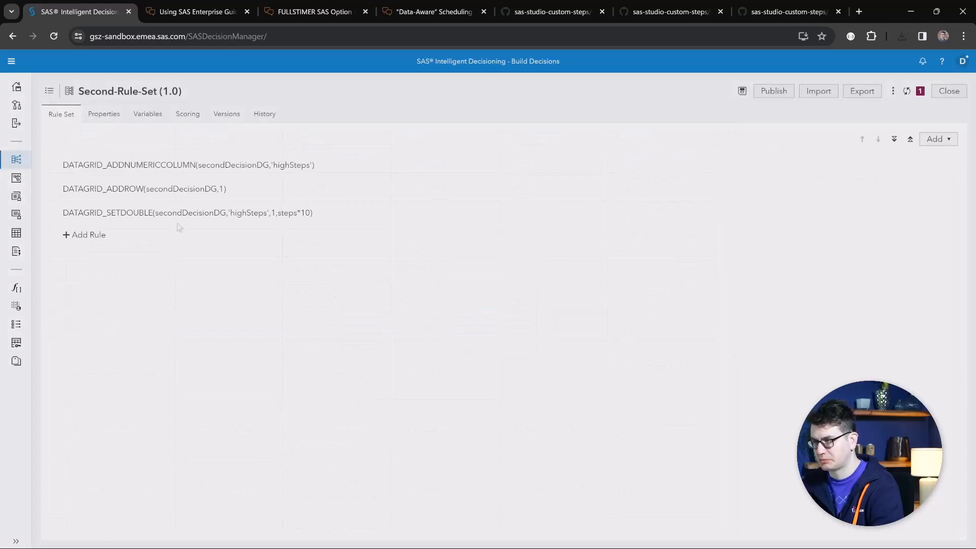
click(227, 114)
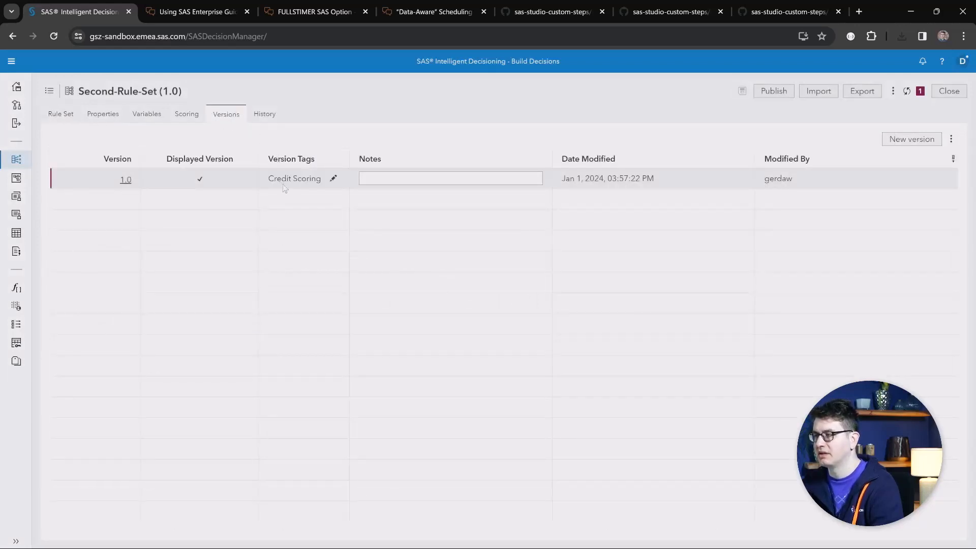
click(333, 179)
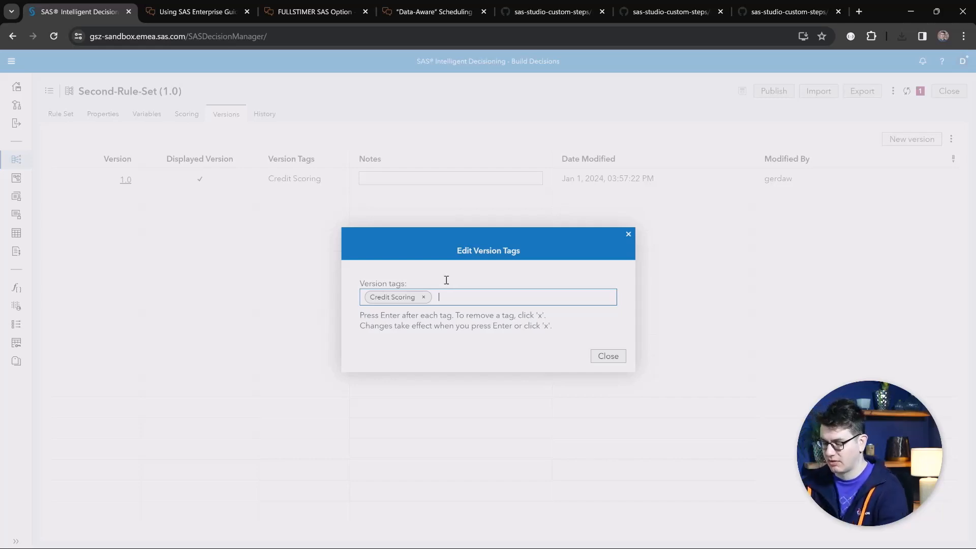
text(Wo)
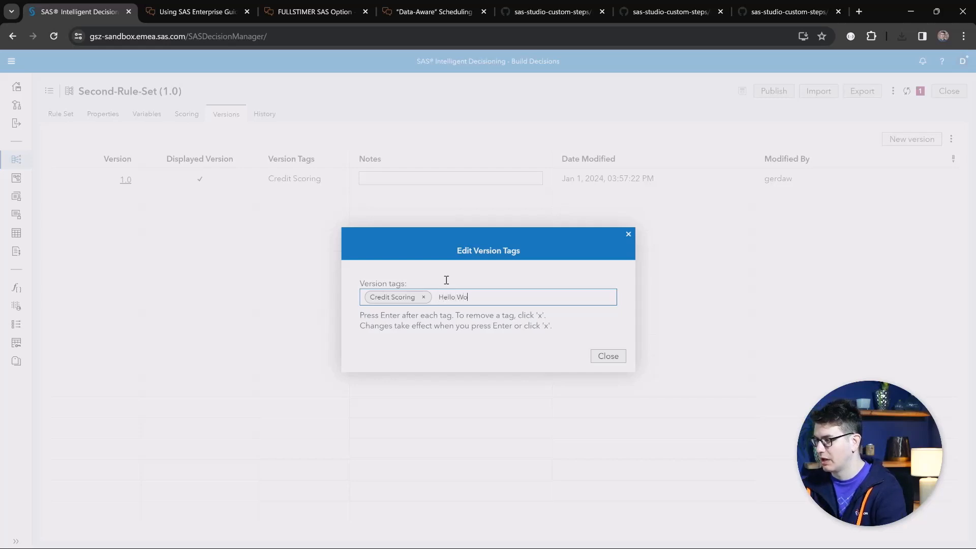
text(rld)
key(Return)
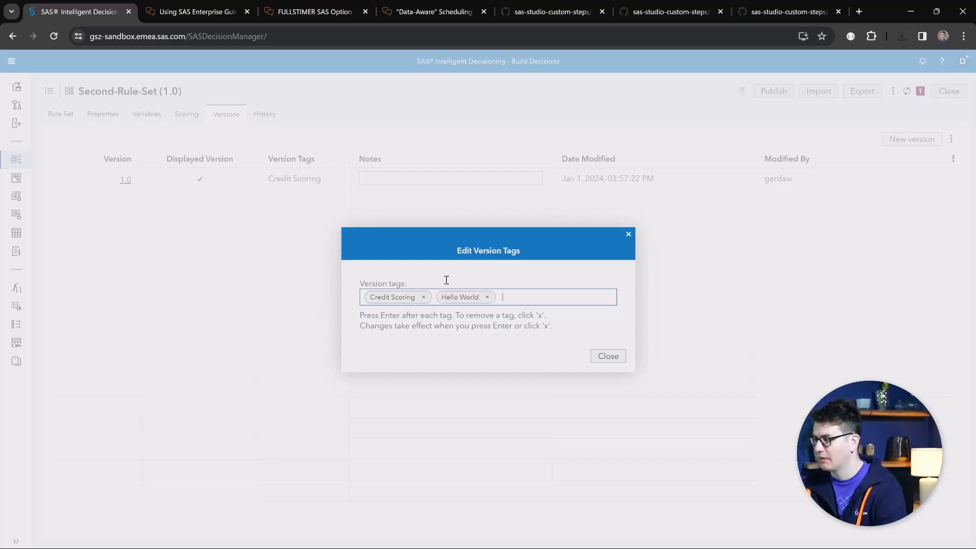
click(600, 356)
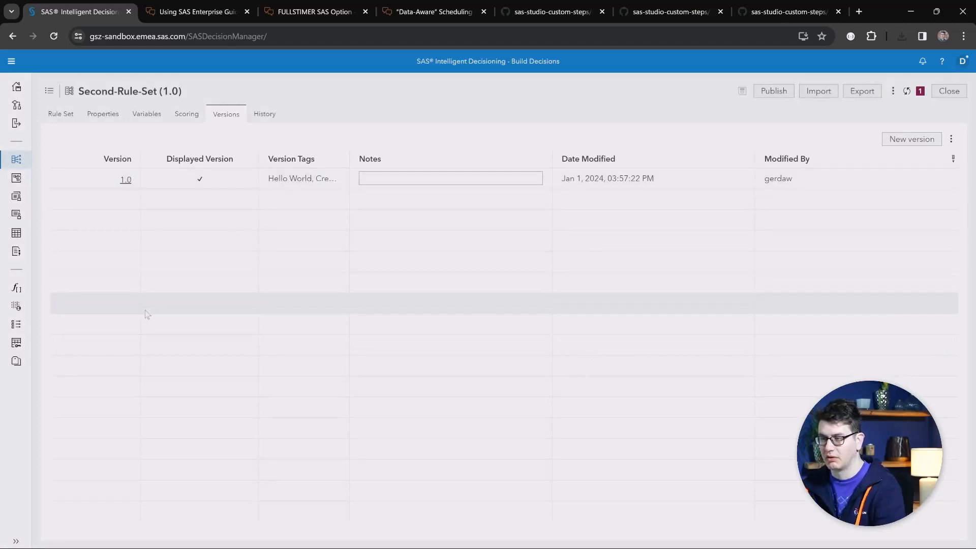
Refresh the tag list and show the items associated with the Hello World tag.
click(17, 363)
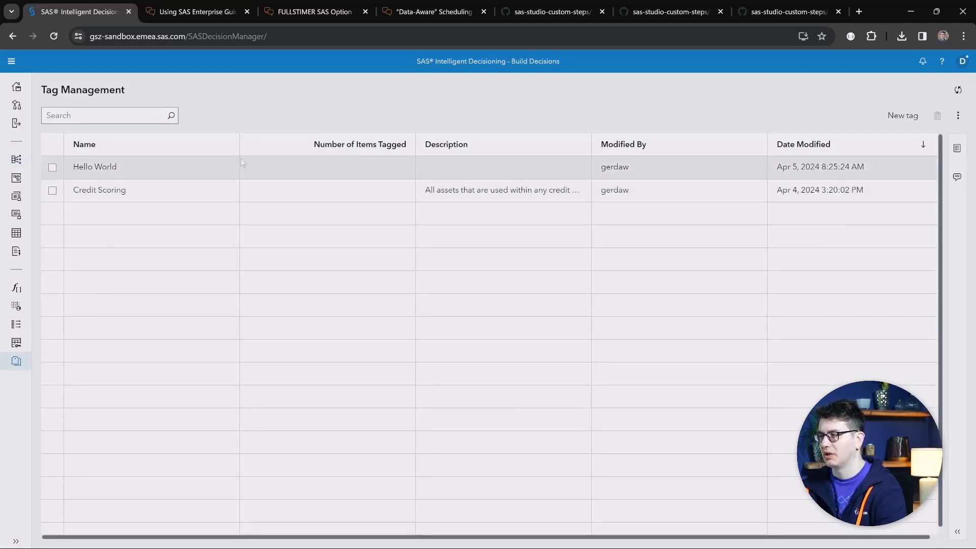
click(957, 92)
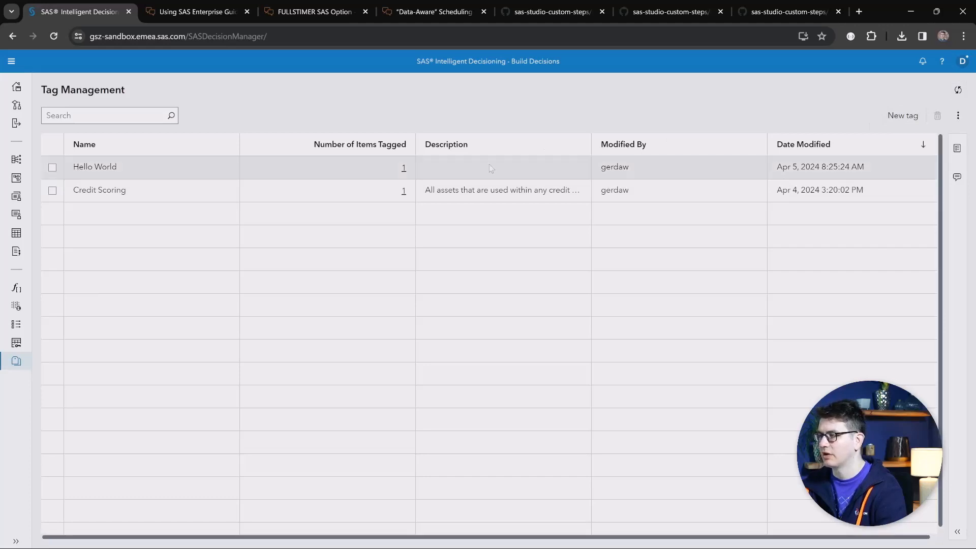
click(404, 172)
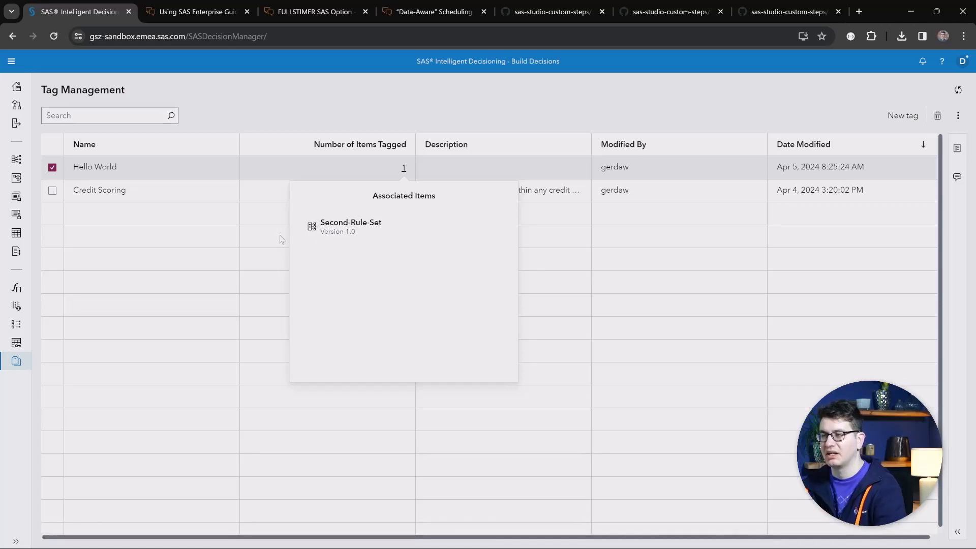
click(241, 223)
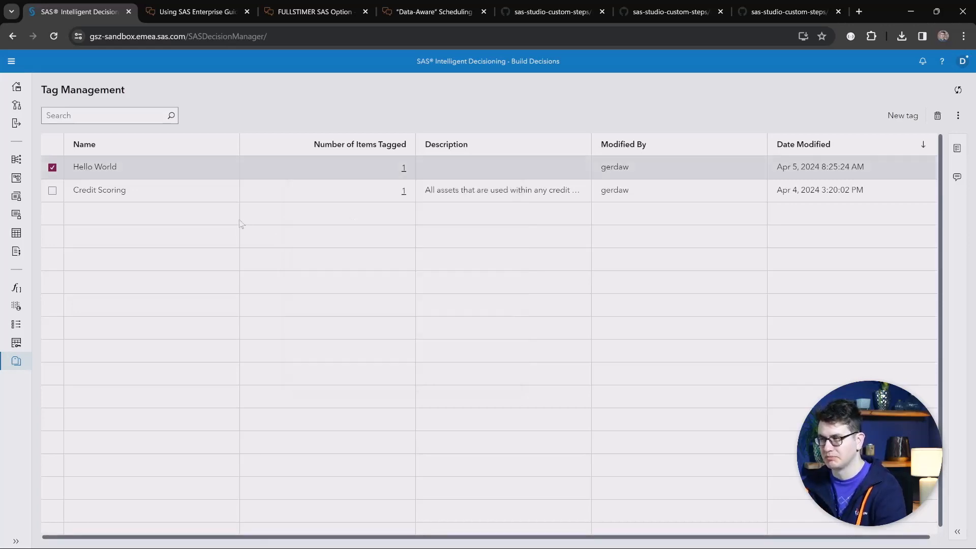
Switch to Build Models to open the HMEQ-TreeSHAP pipeline.
click(11, 63)
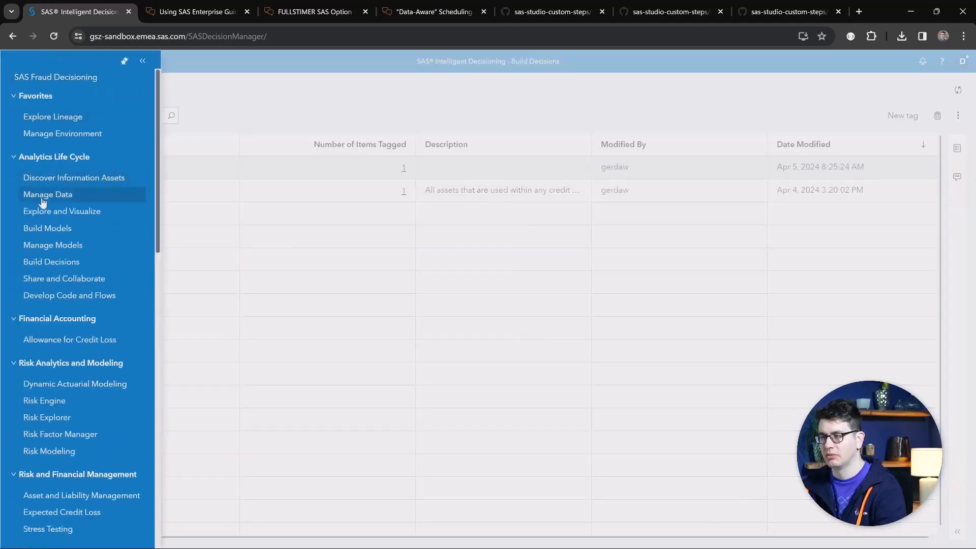
click(41, 227)
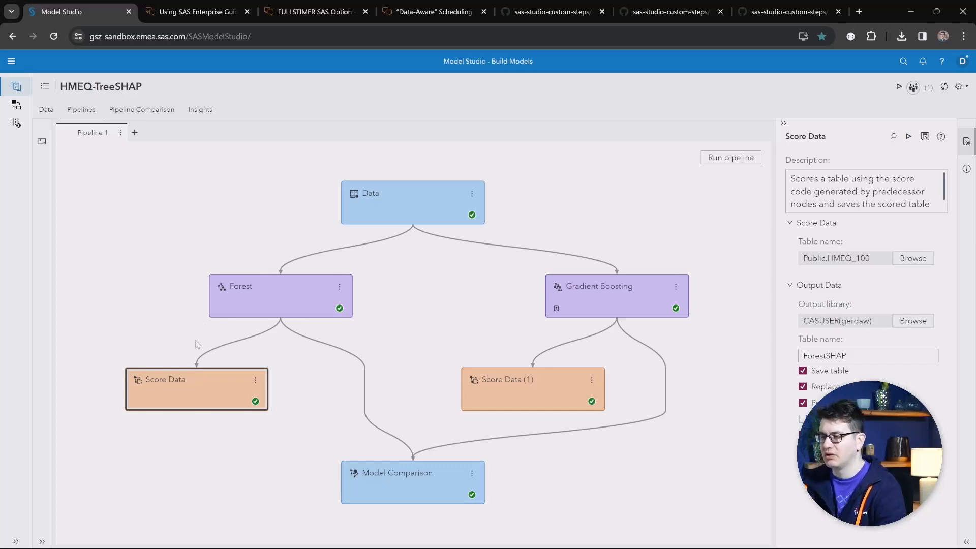
click(340, 288)
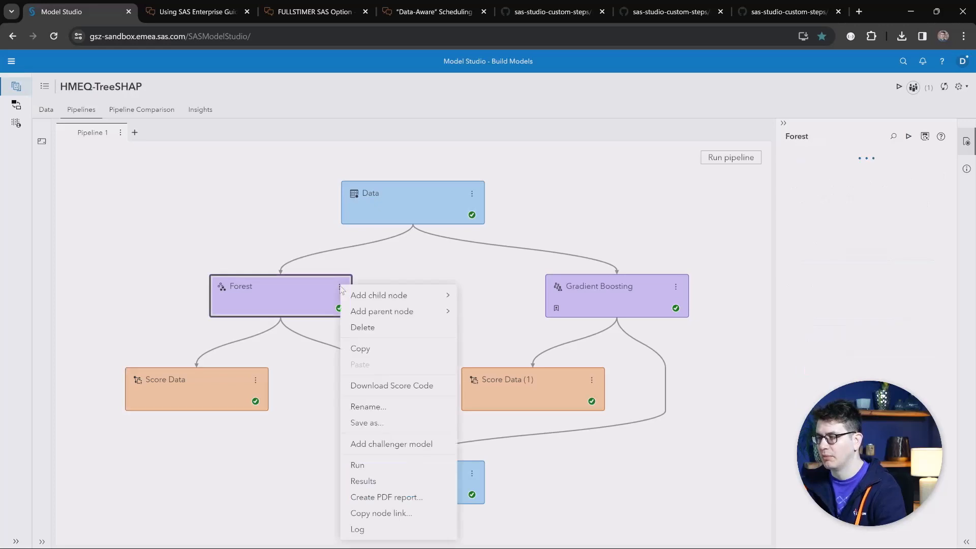
mouse_move(376, 297)
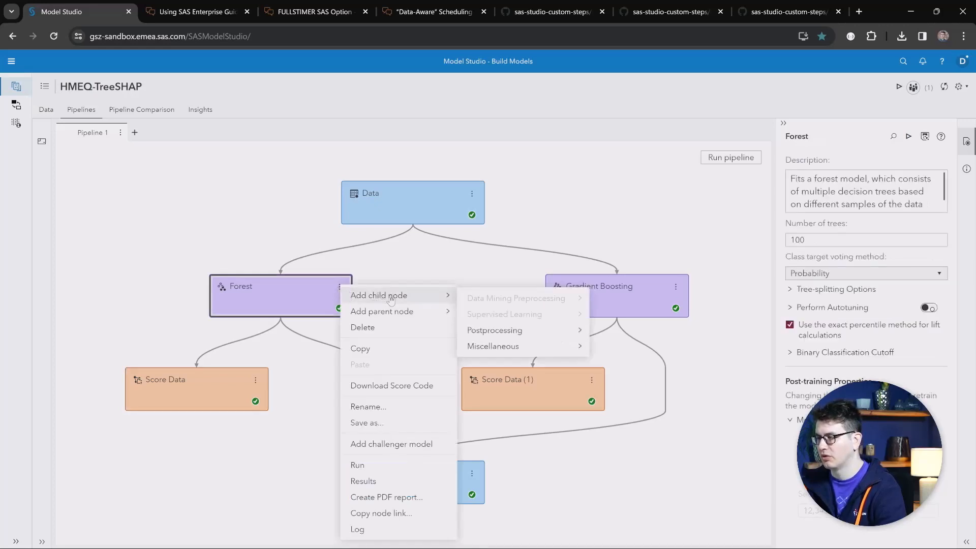
mouse_move(498, 347)
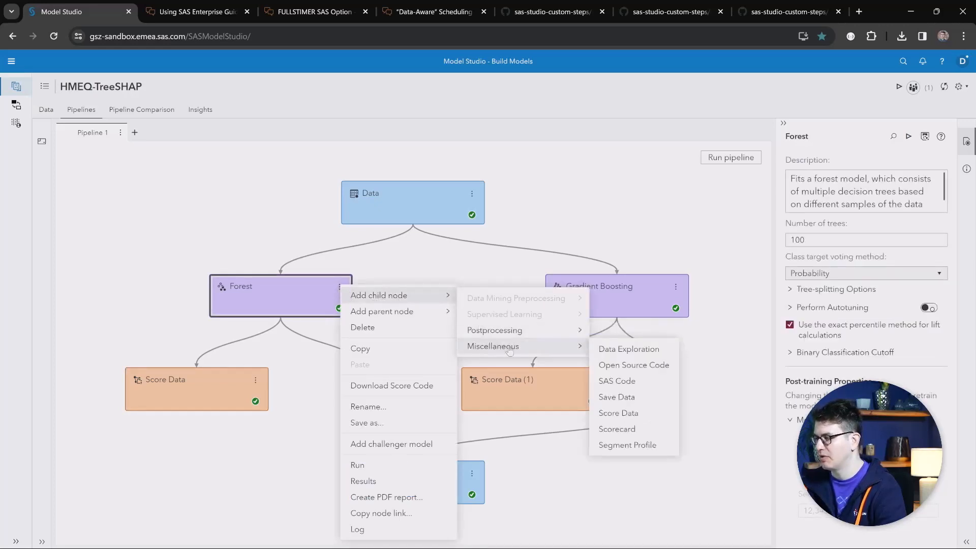
click(636, 420)
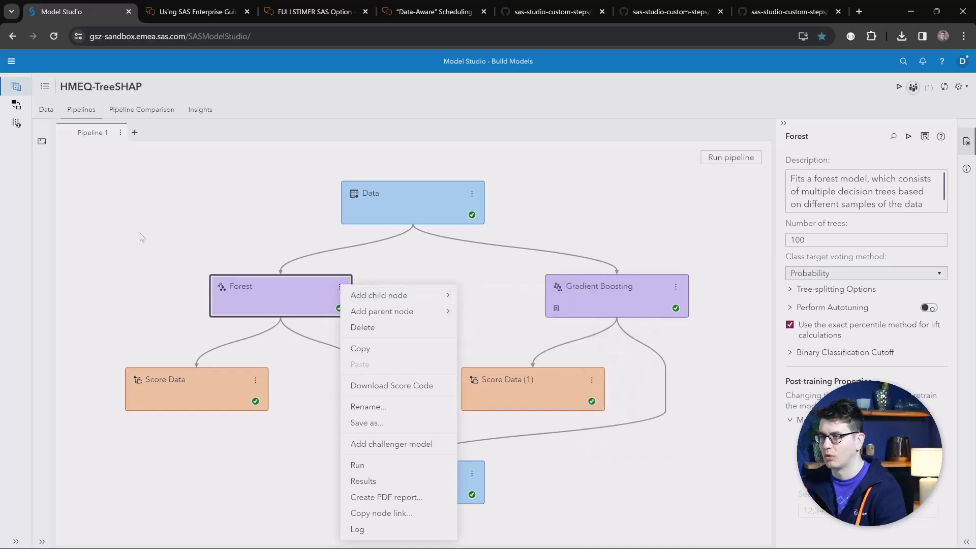
click(157, 333)
Open the results of the Forest branch's Score Data node and inspect the TREESHAP option line in the score code.
click(189, 382)
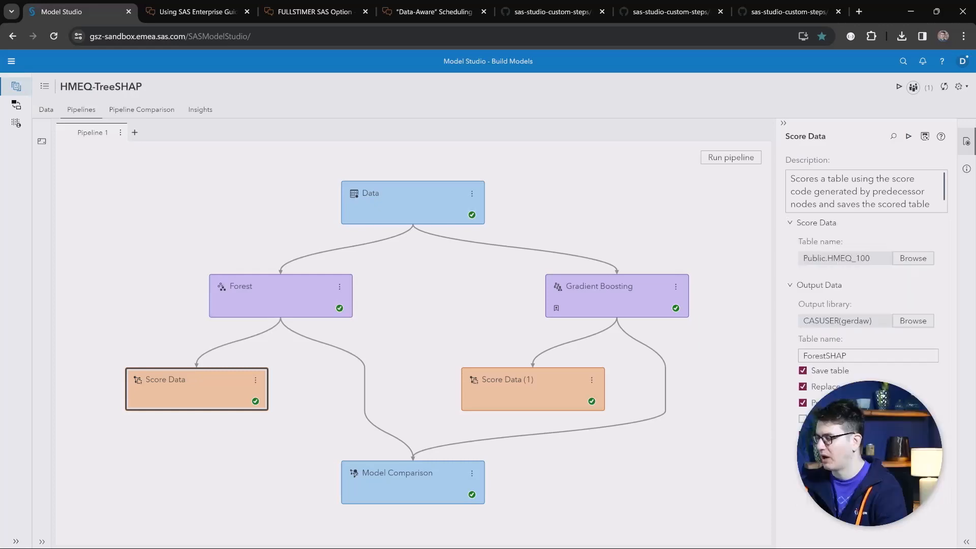
right_click(207, 397)
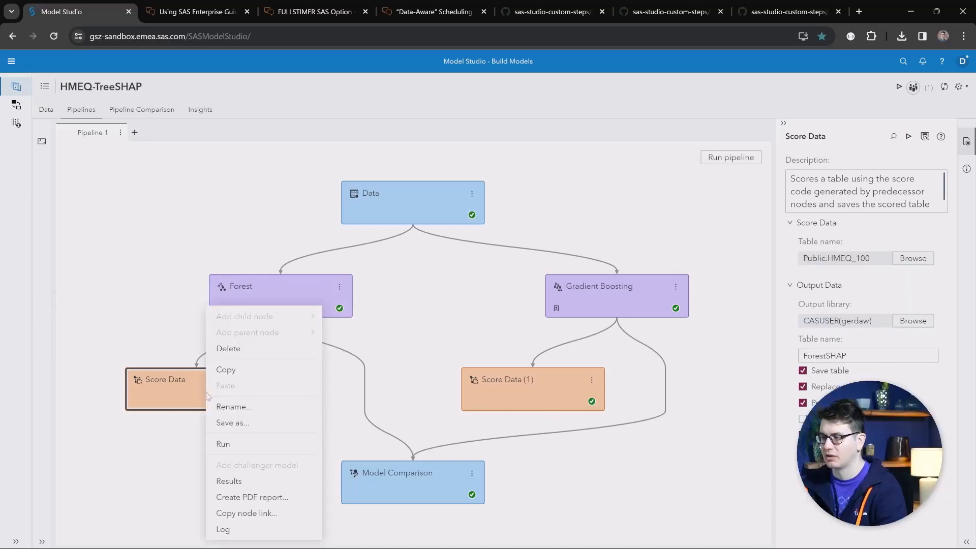
click(234, 481)
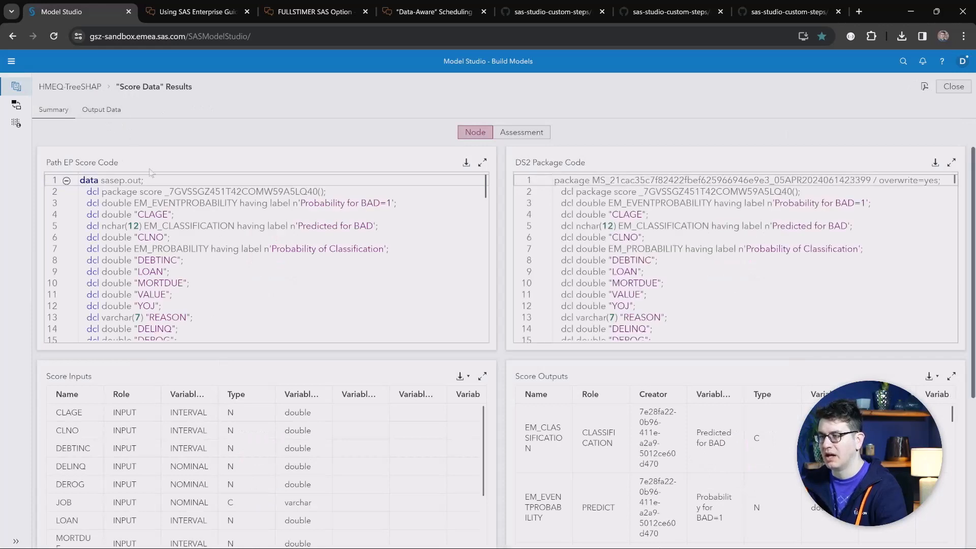
scroll(203, 261, down, 14)
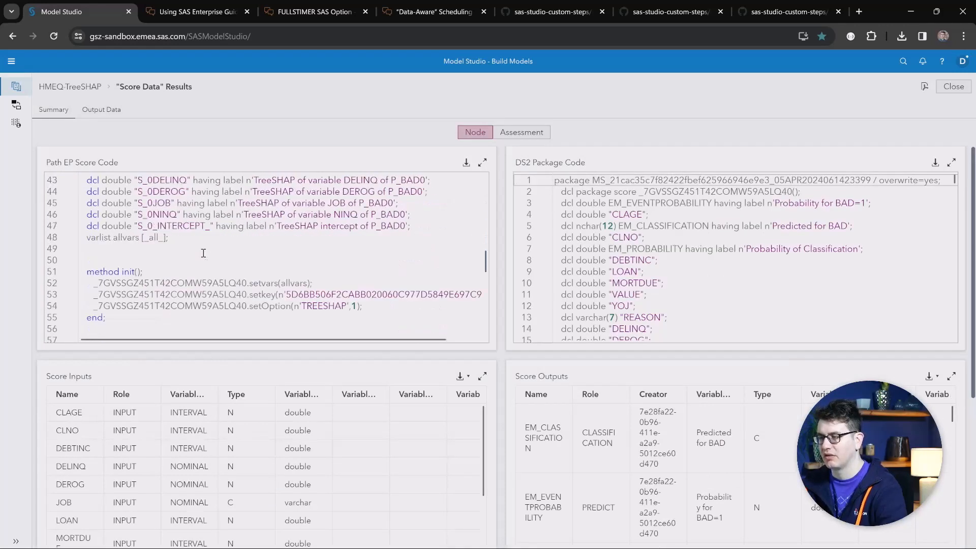
drag(362, 307, 94, 306)
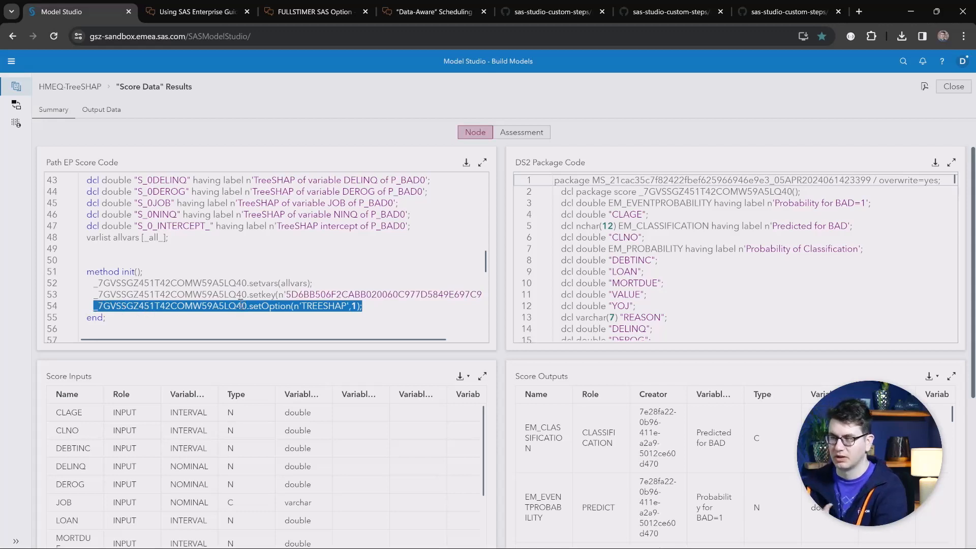
Load the Score Data output table without sampling.
click(109, 114)
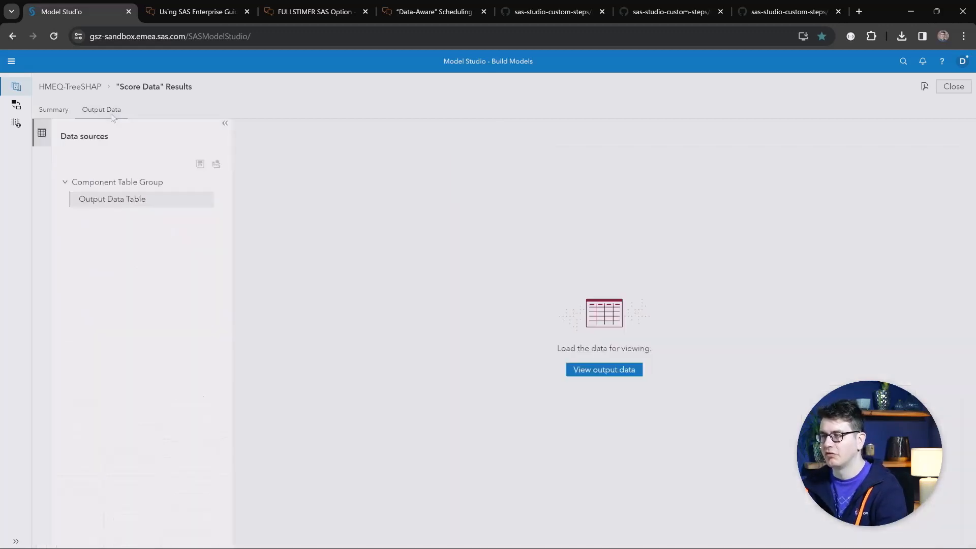
click(594, 371)
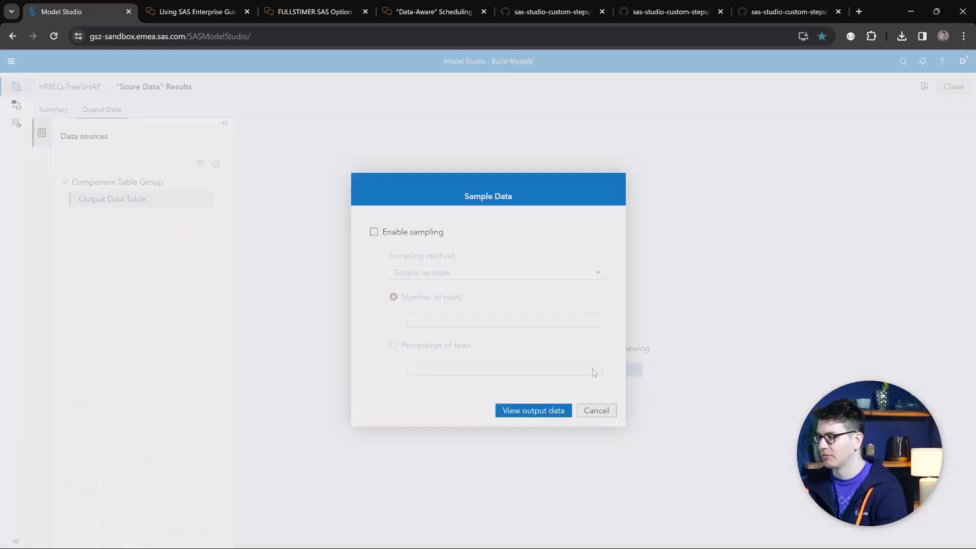
click(551, 408)
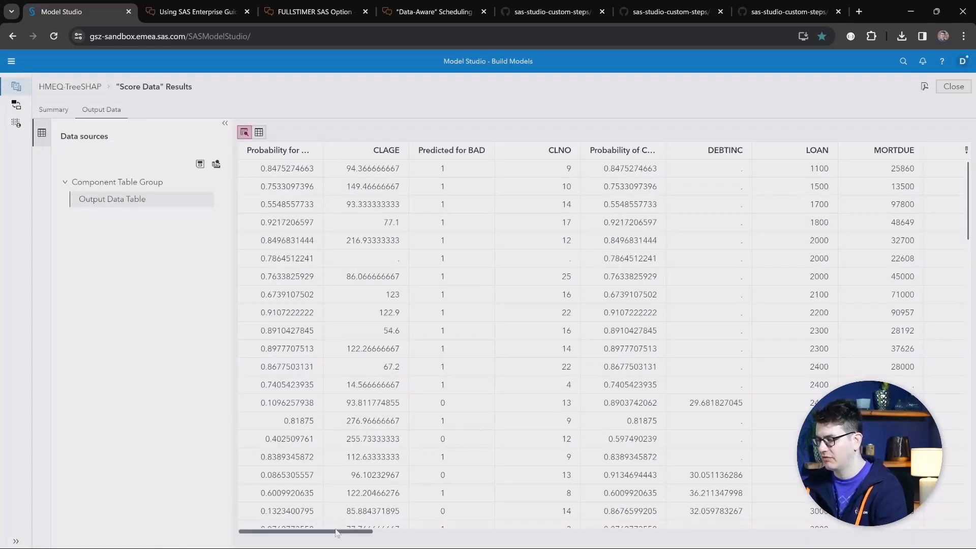
Scroll to the TreeSHAP columns and sort the fourth TreeSHAP column in descending order.
click(377, 531)
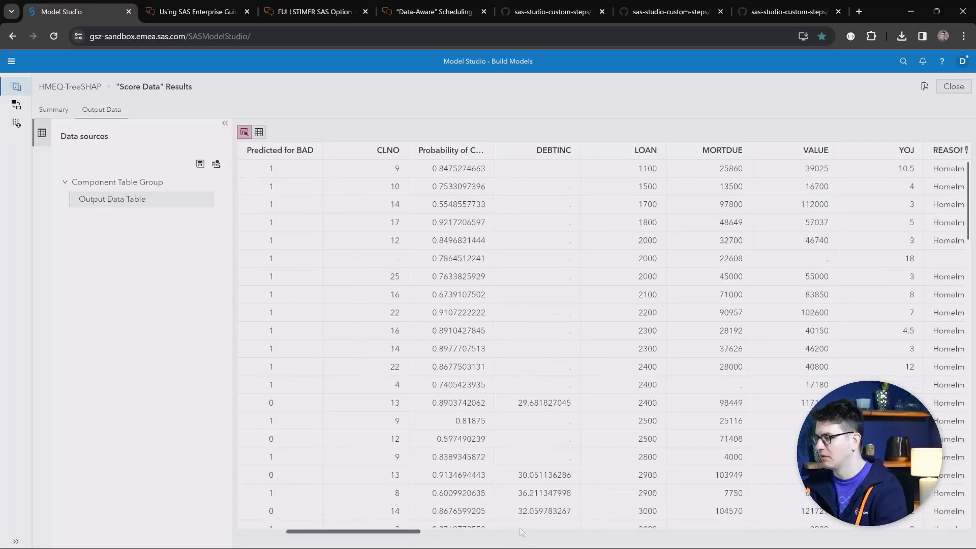
drag(407, 533, 667, 540)
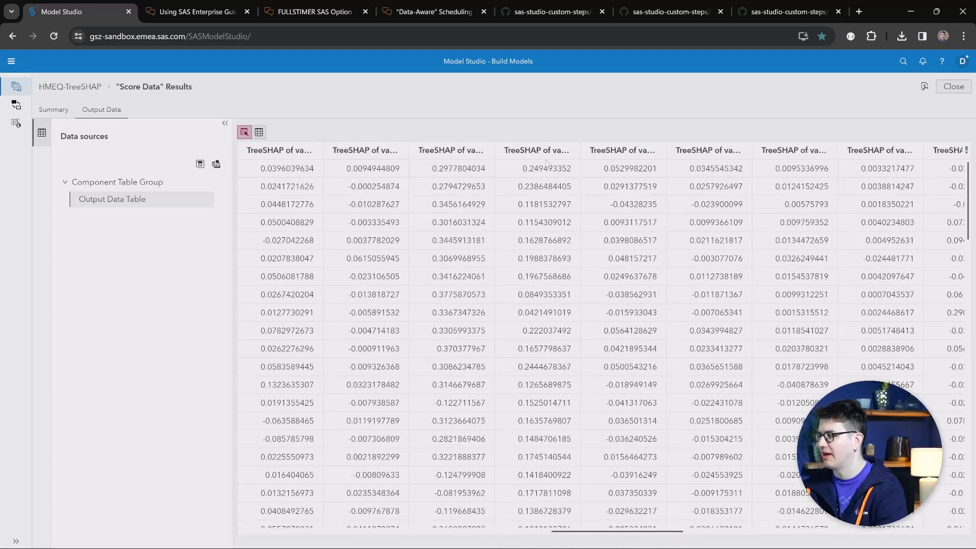
double_click(547, 151)
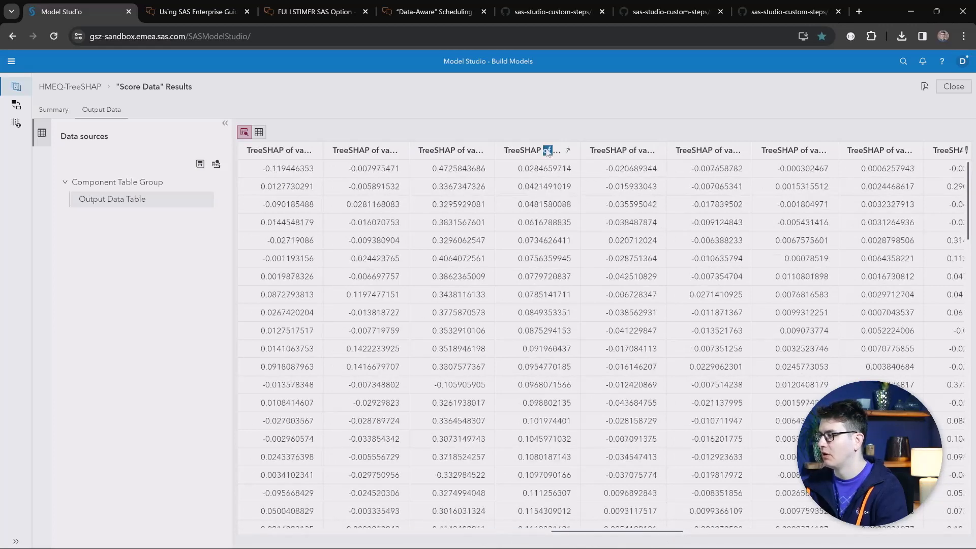
click(536, 185)
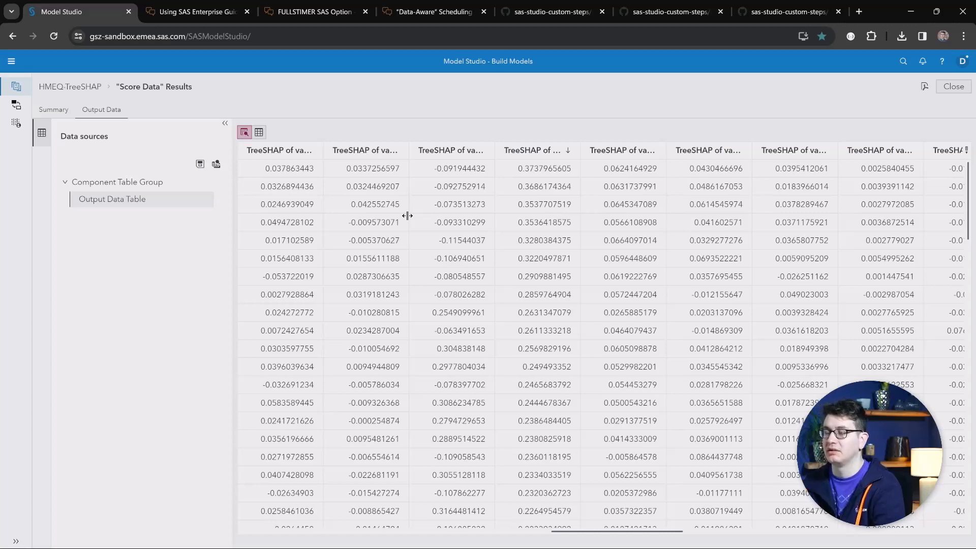
Return to the HMEQ-TreeSHAP pipeline and inspect the Forest node's model interpretability properties.
click(71, 87)
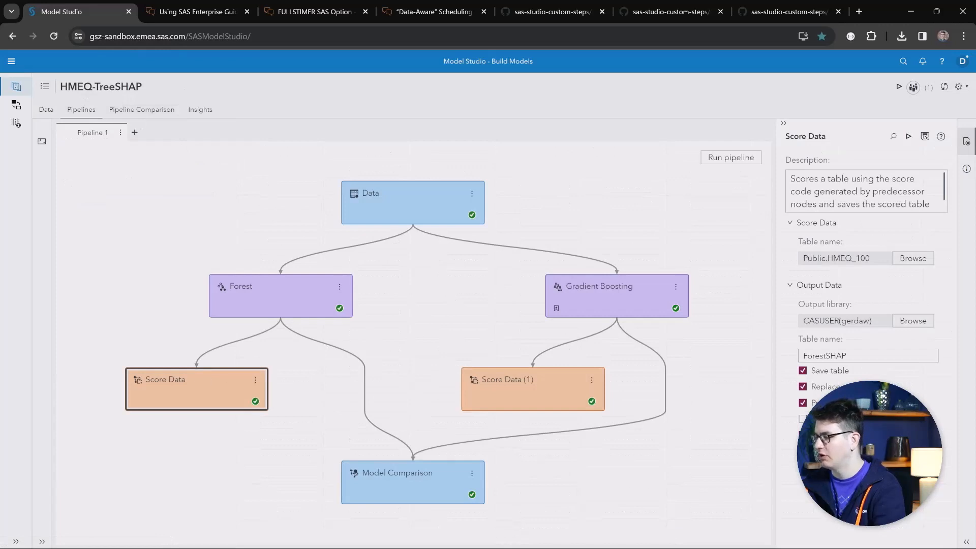
click(231, 298)
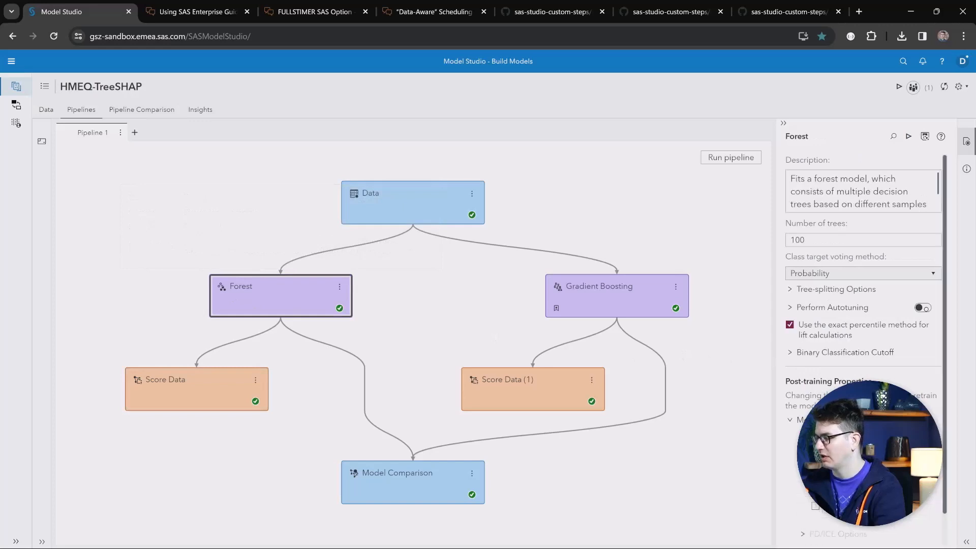
scroll(864, 305, down, 1)
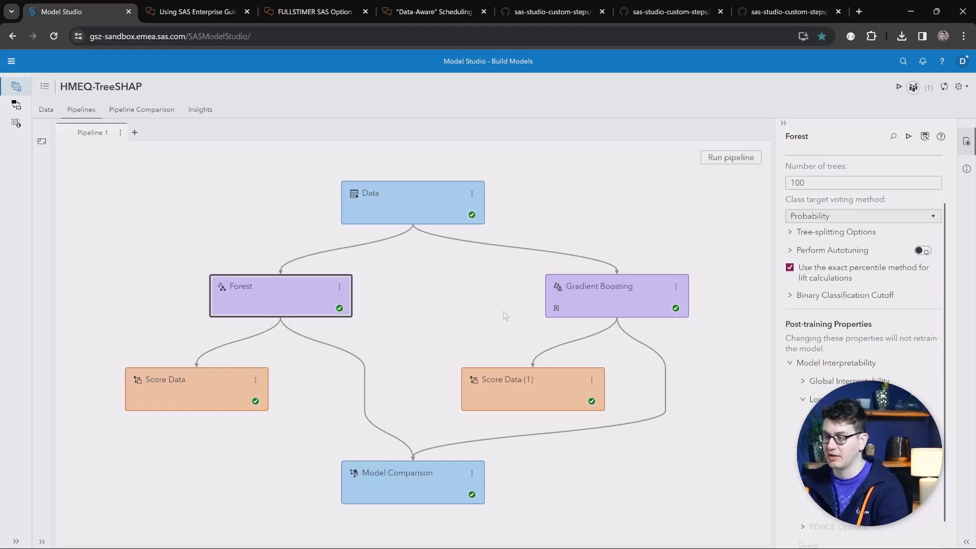
click(210, 406)
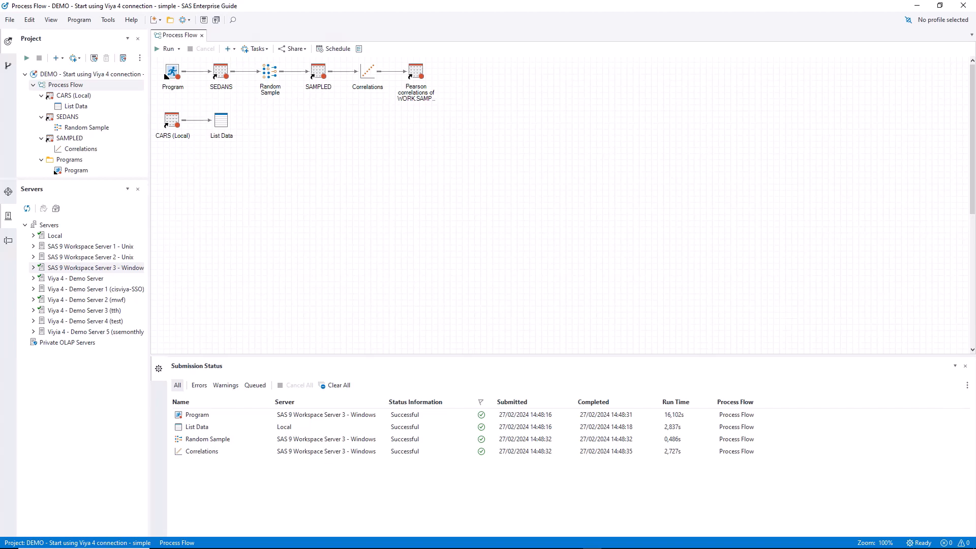
Open server management and start adding a new SAS server named Viya 4 Demo Server.
click(96, 226)
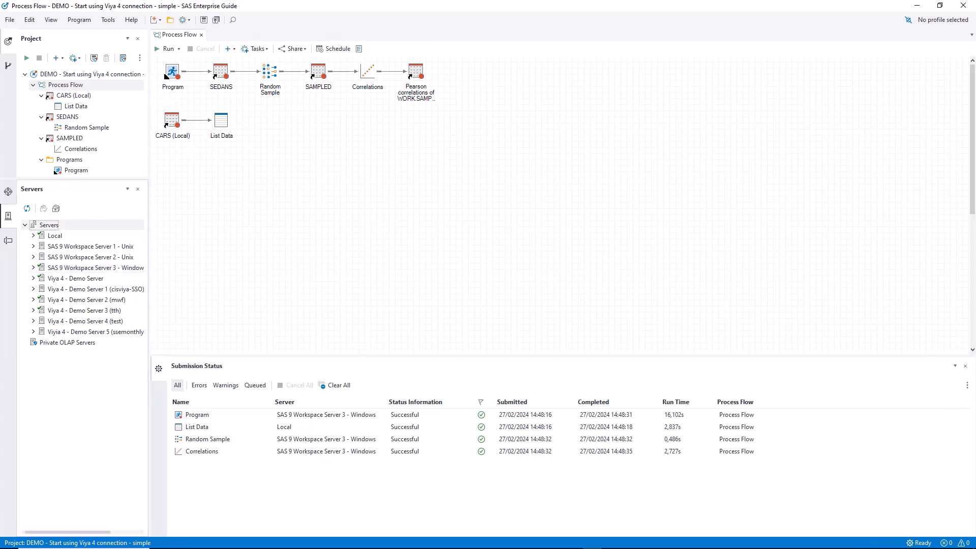
right_click(98, 227)
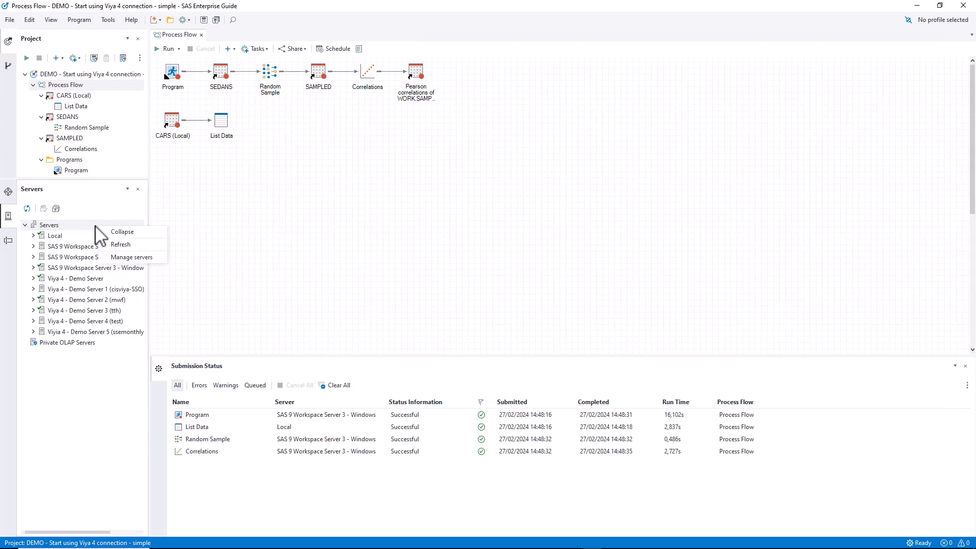
click(131, 258)
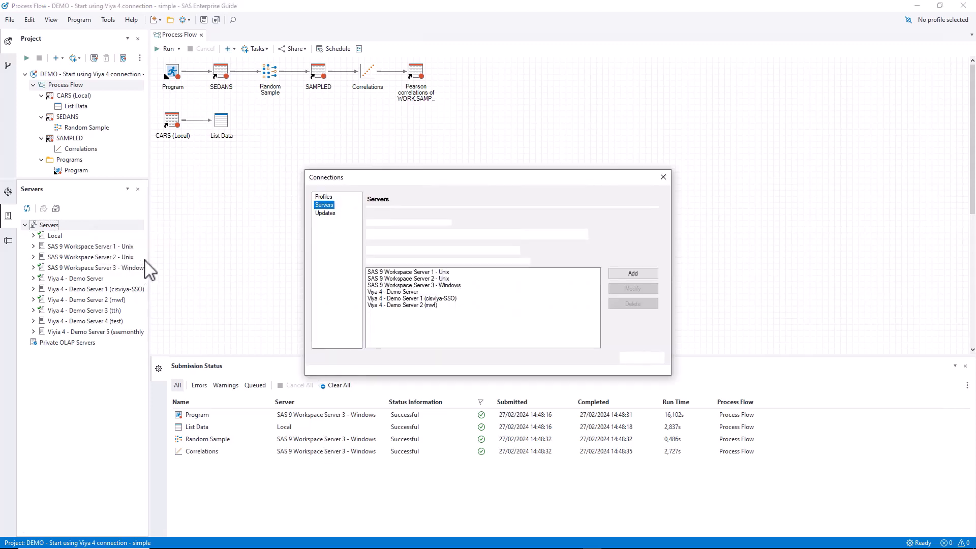
click(633, 273)
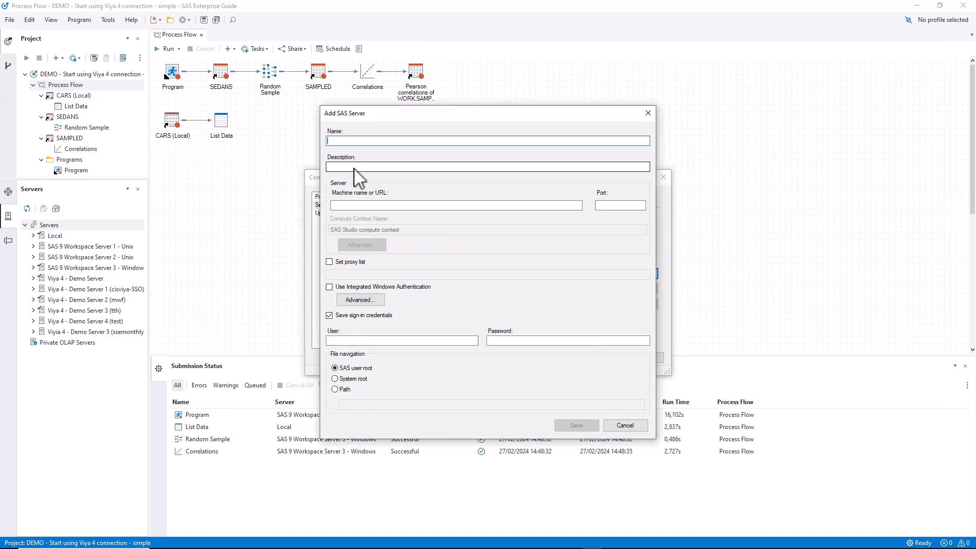
text(Viya 4 Demo Server)
click(351, 205)
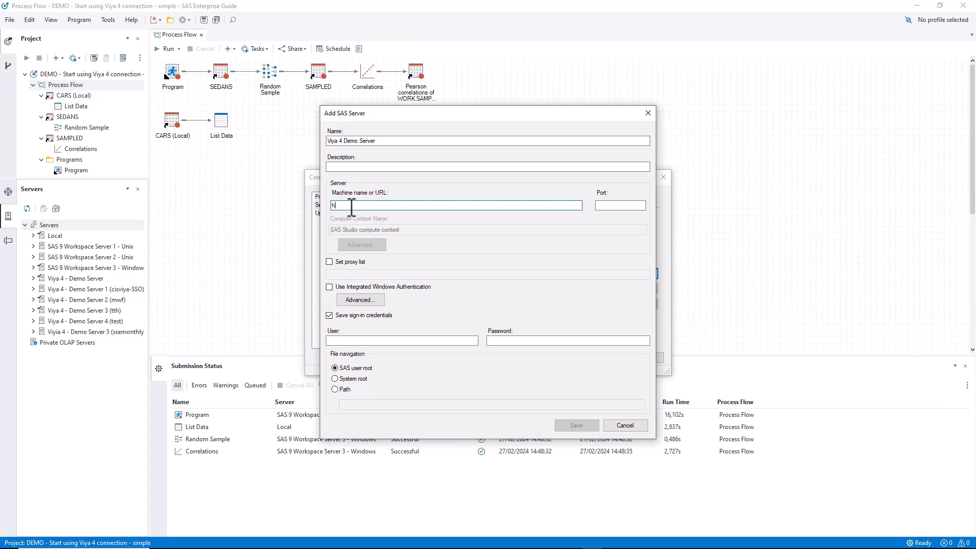
text(https://)
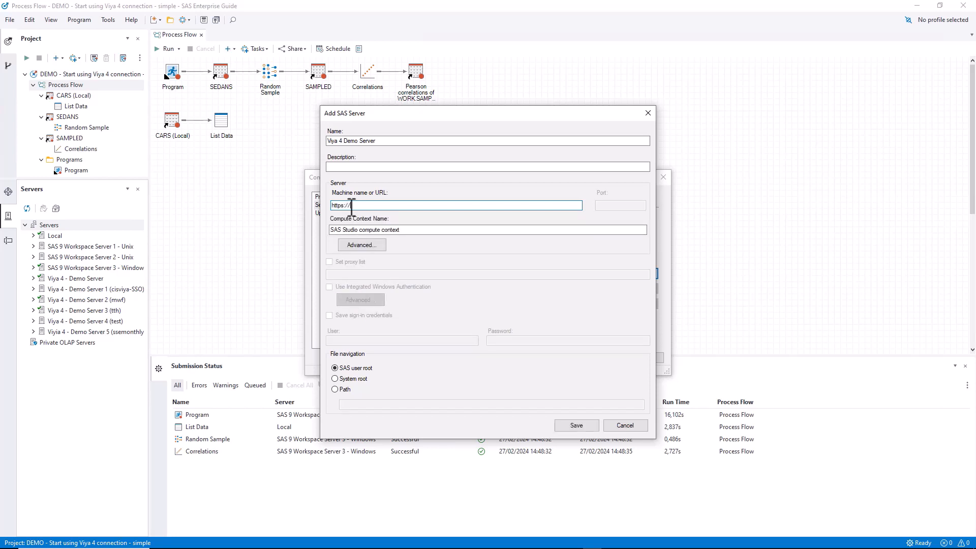
text(demo.viya.sas.com)
click(574, 427)
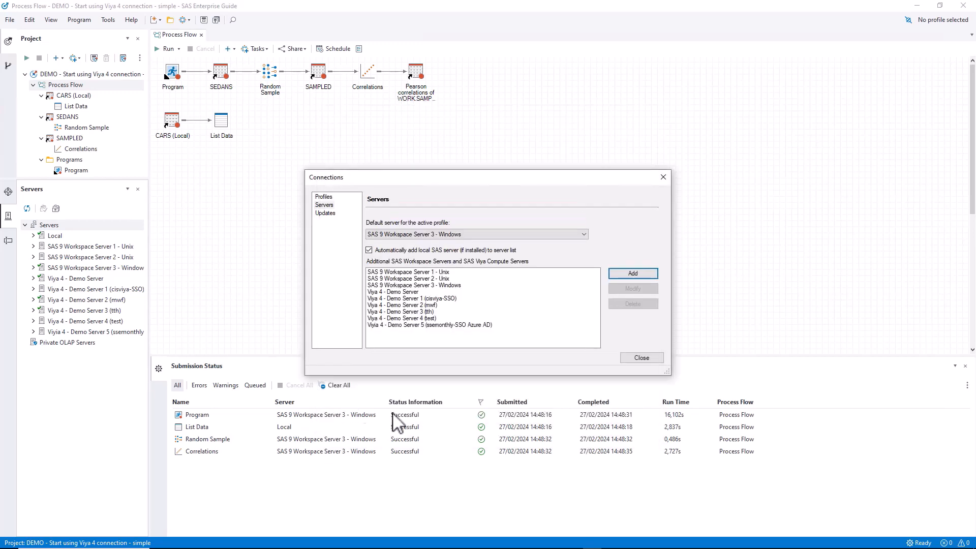
click(630, 358)
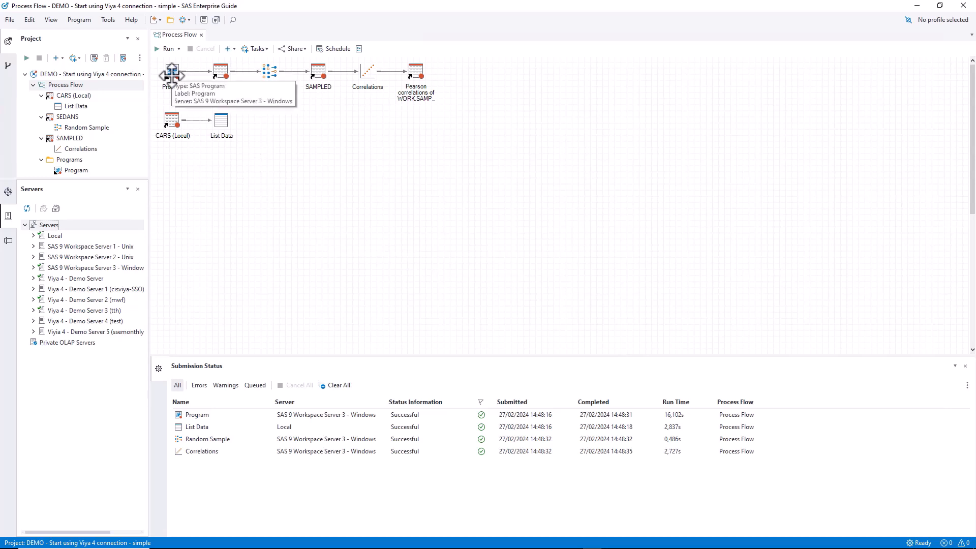
Assign the Program node in the process flow to the Viya 4 - Demo Server.
click(172, 75)
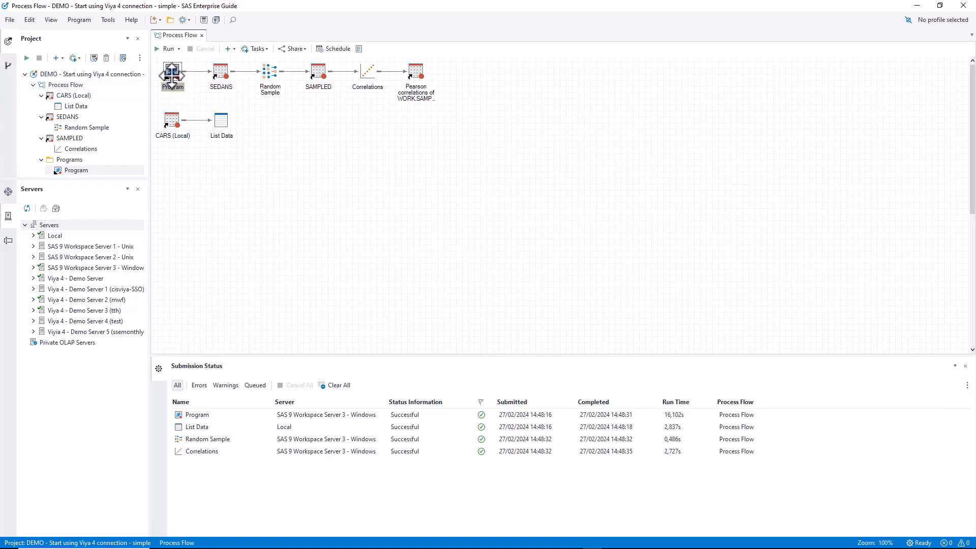
right_click(172, 74)
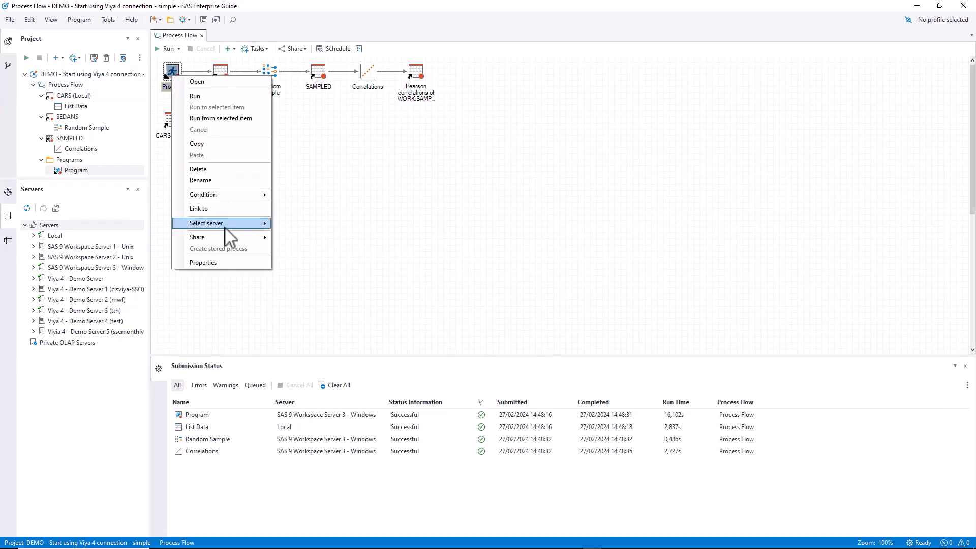
mouse_move(227, 229)
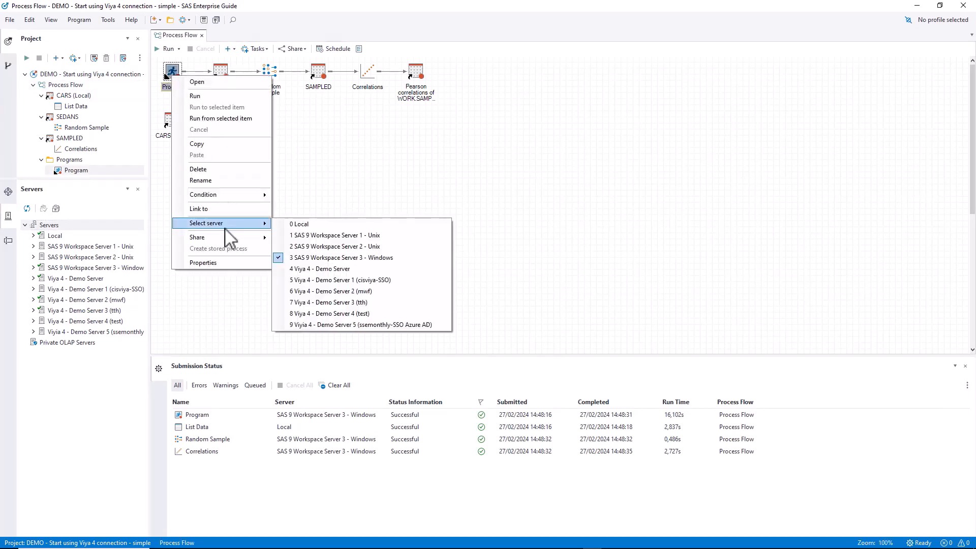
click(344, 274)
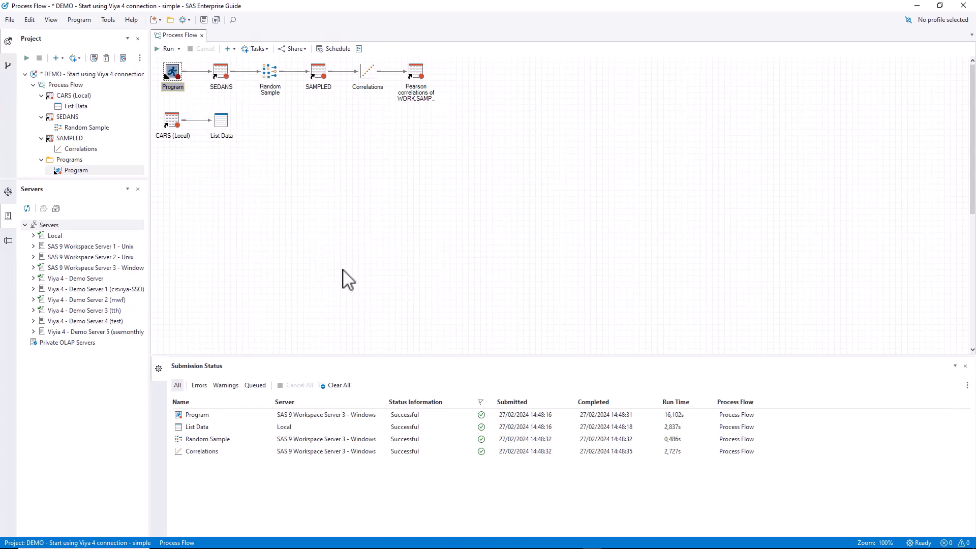
Clear the submission status list and run only the selected Program node.
click(345, 385)
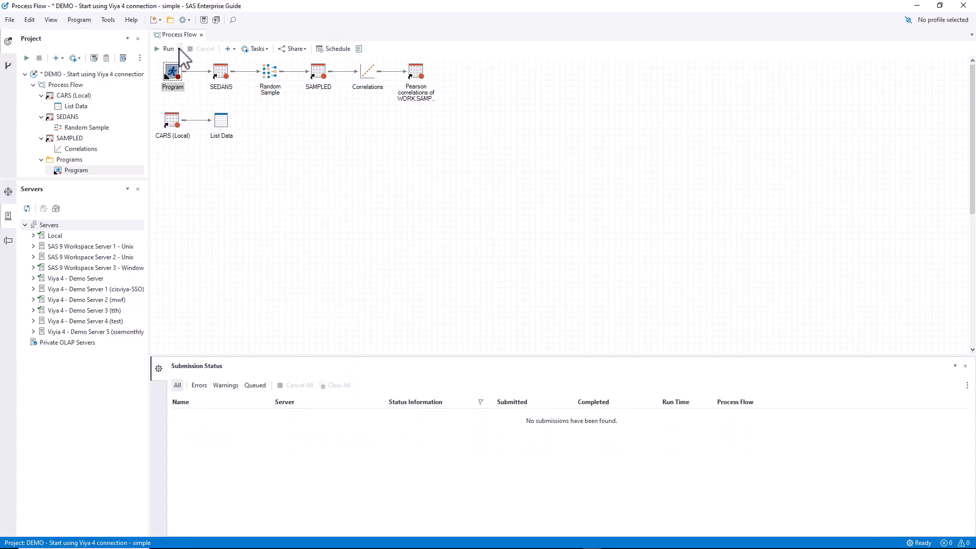
click(179, 48)
click(184, 62)
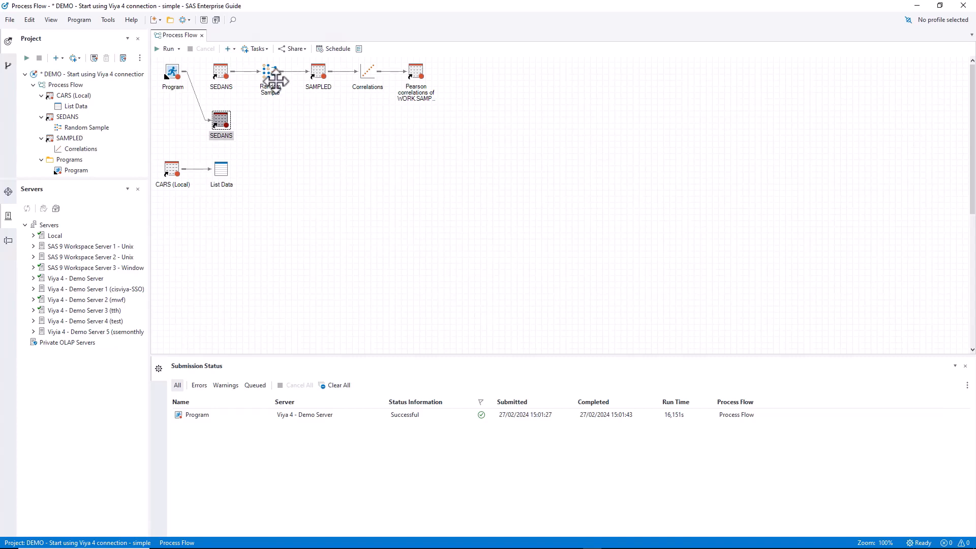
Set the Random Sample task's input data to the new SEDANS table and delete the leftover SEDANS node.
right_click(271, 72)
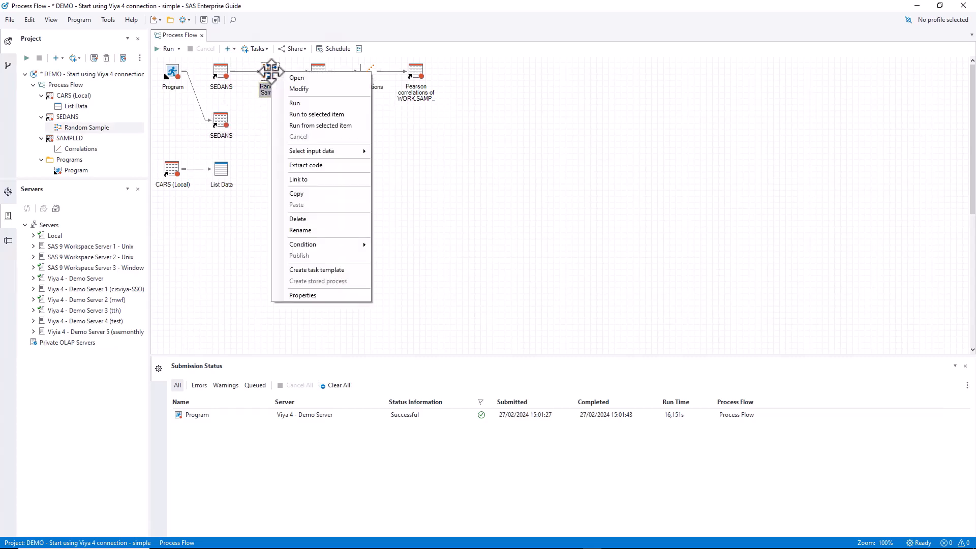
mouse_move(324, 152)
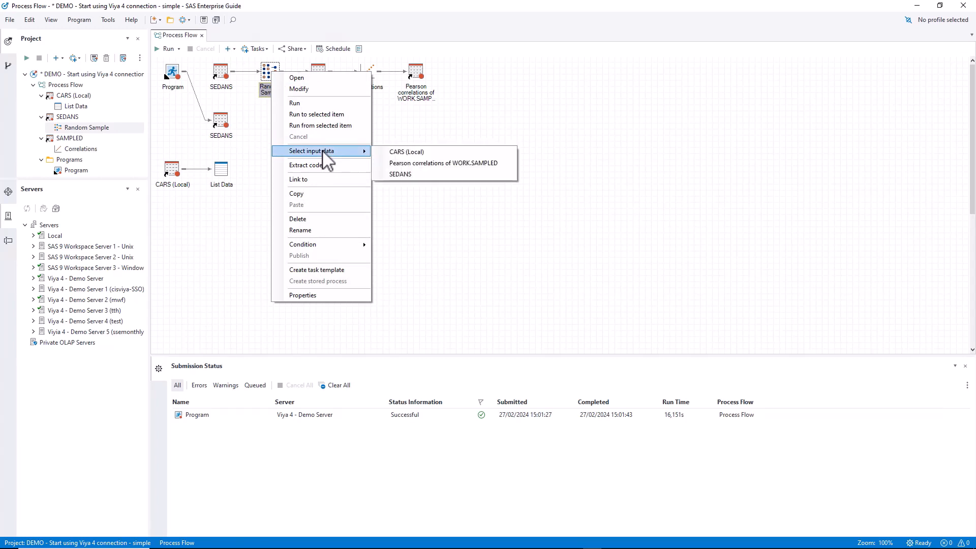
click(421, 178)
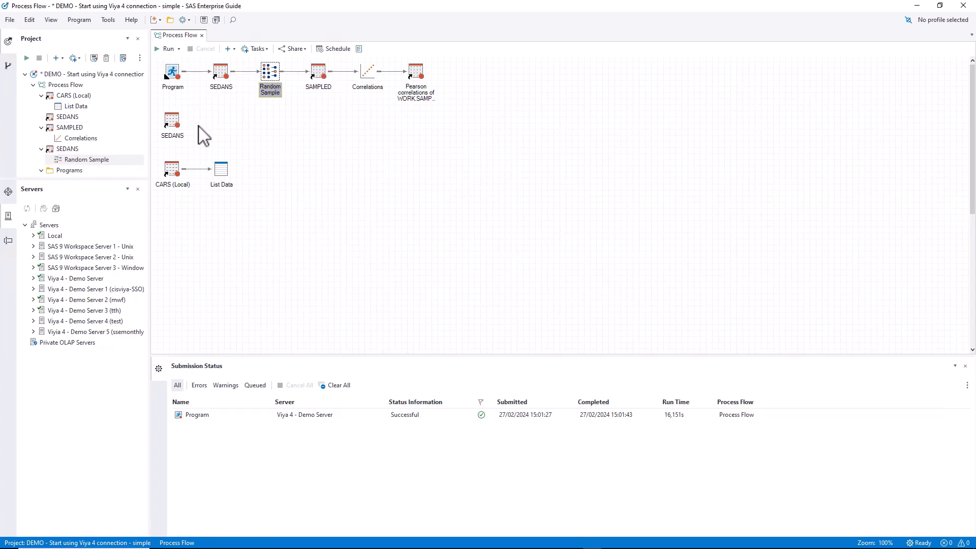
click(172, 119)
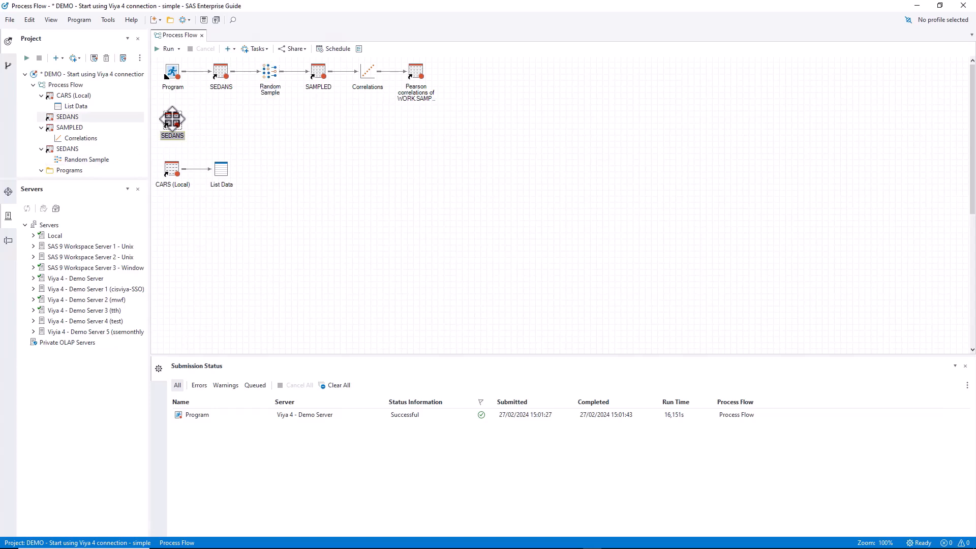
key(Delete)
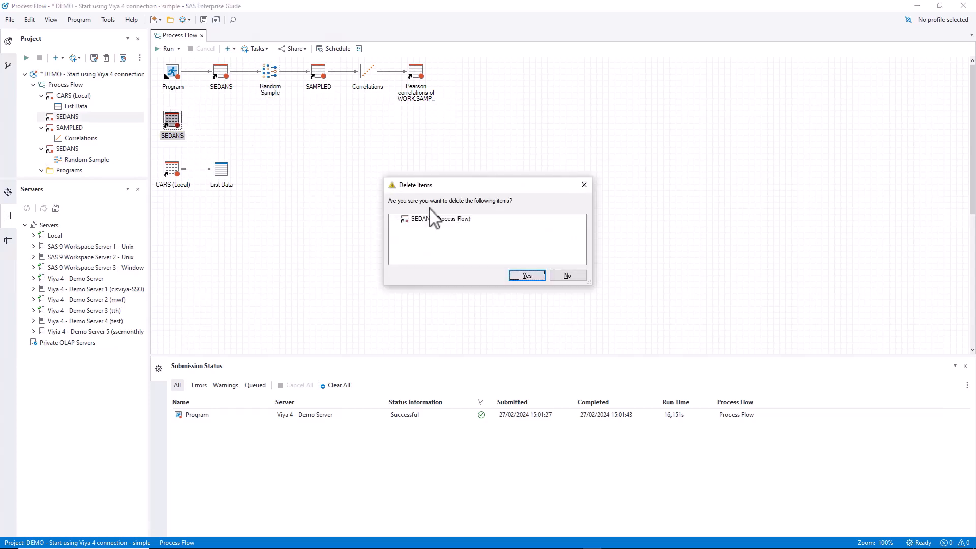
click(527, 276)
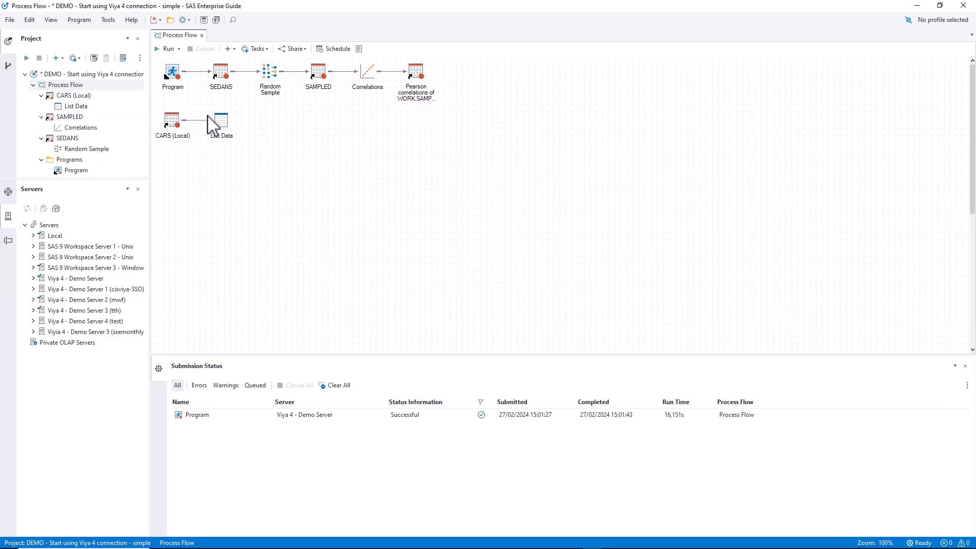
Run only the selected Random Sample task.
click(267, 71)
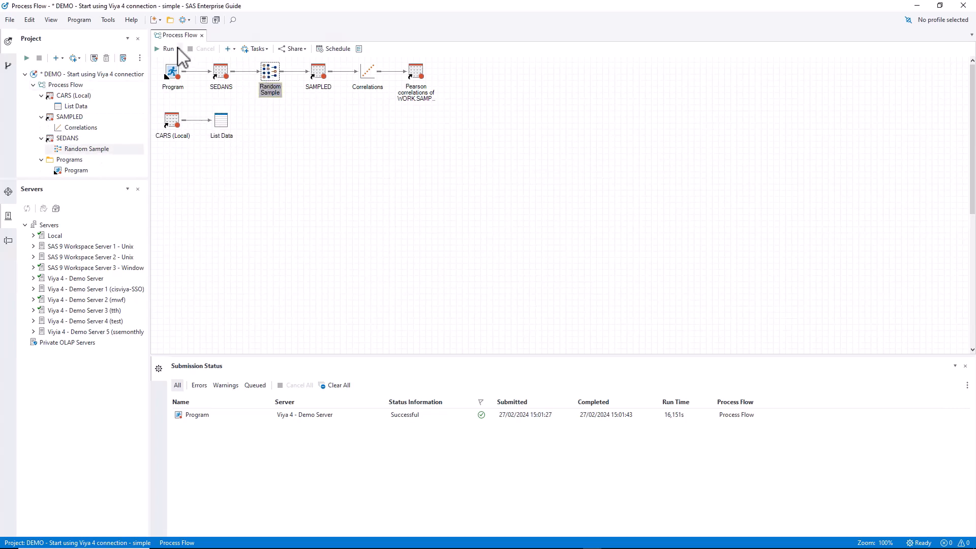
click(178, 49)
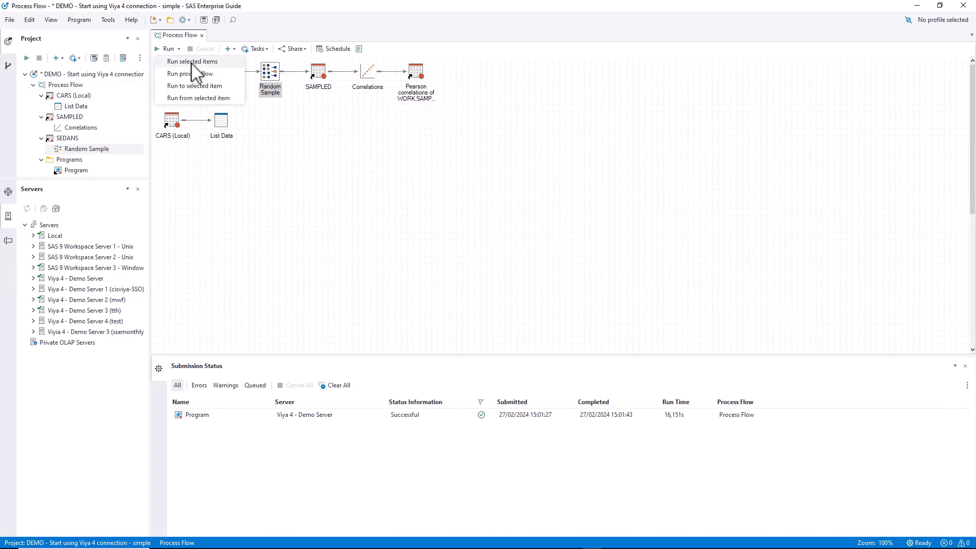
click(191, 62)
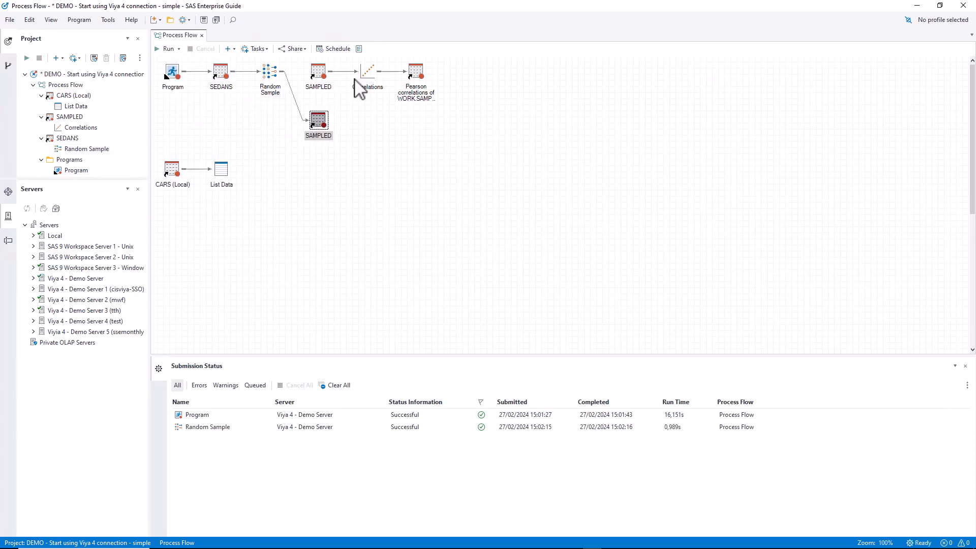
Set the Correlations task's input data to SAMPLED and delete the leftover SAMPLED node.
right_click(365, 73)
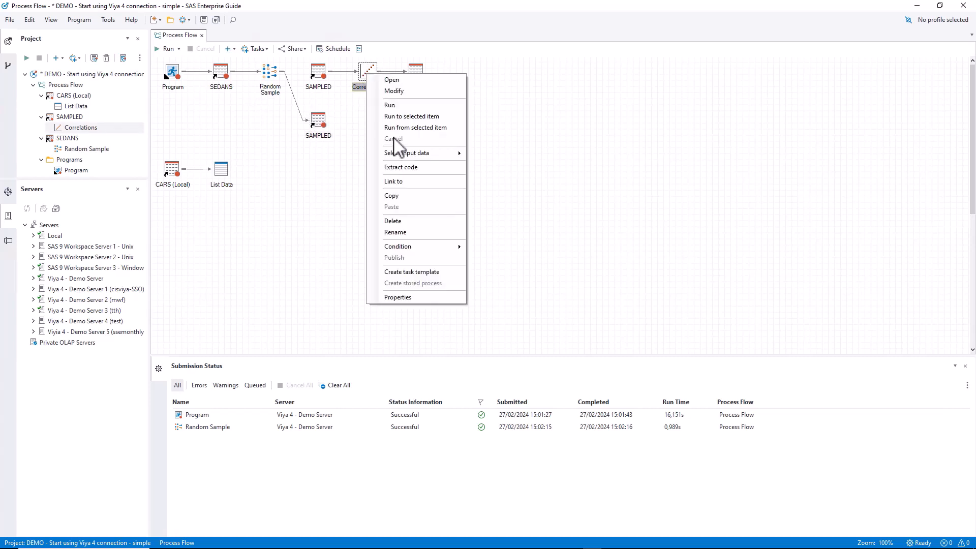
mouse_move(405, 157)
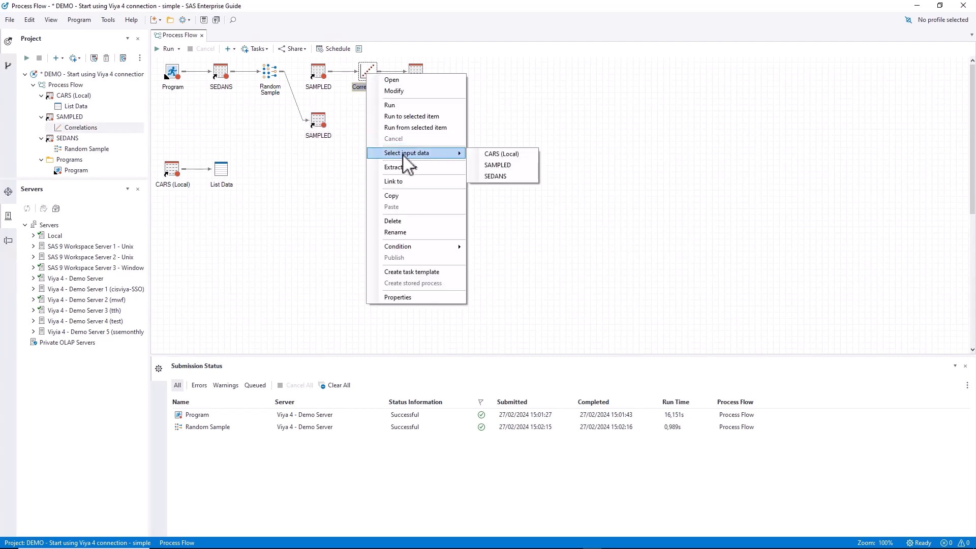
click(500, 165)
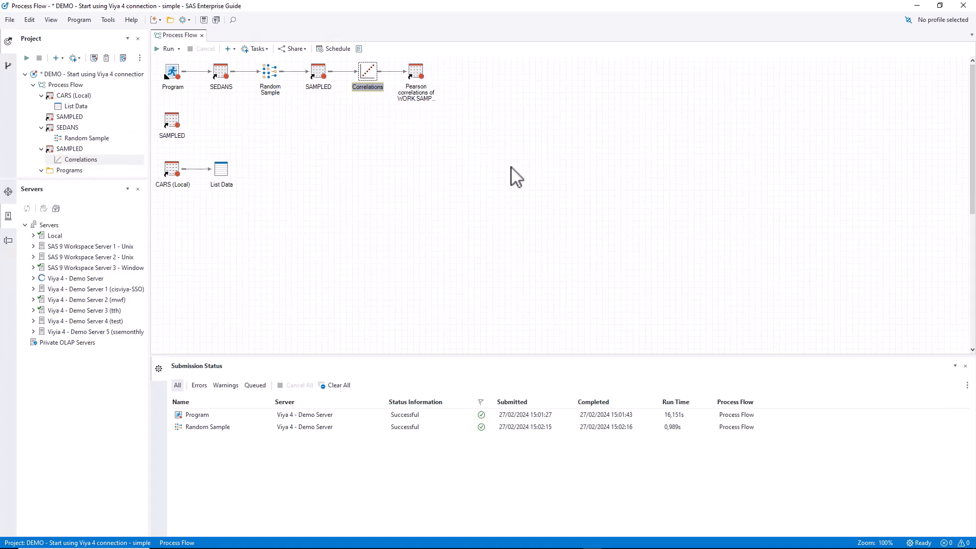
click(172, 122)
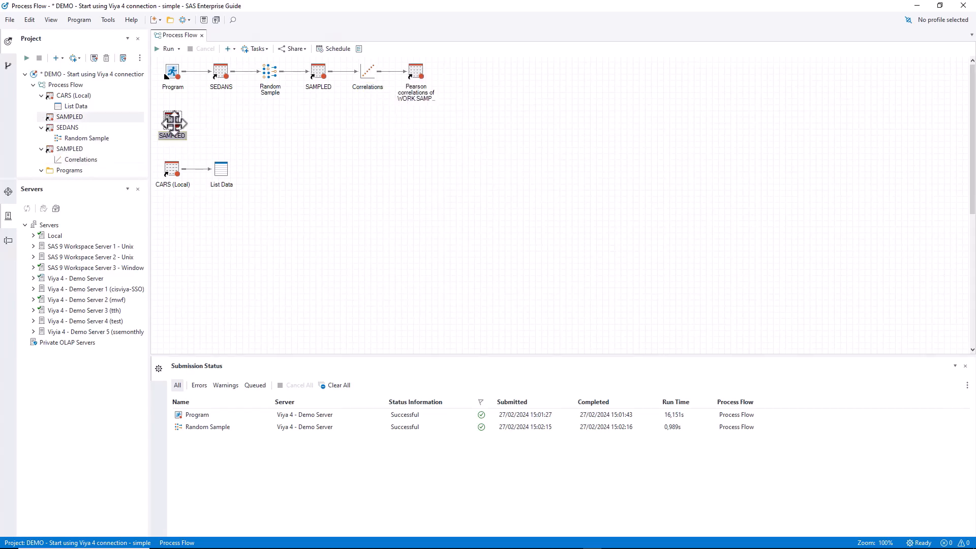
key(Delete)
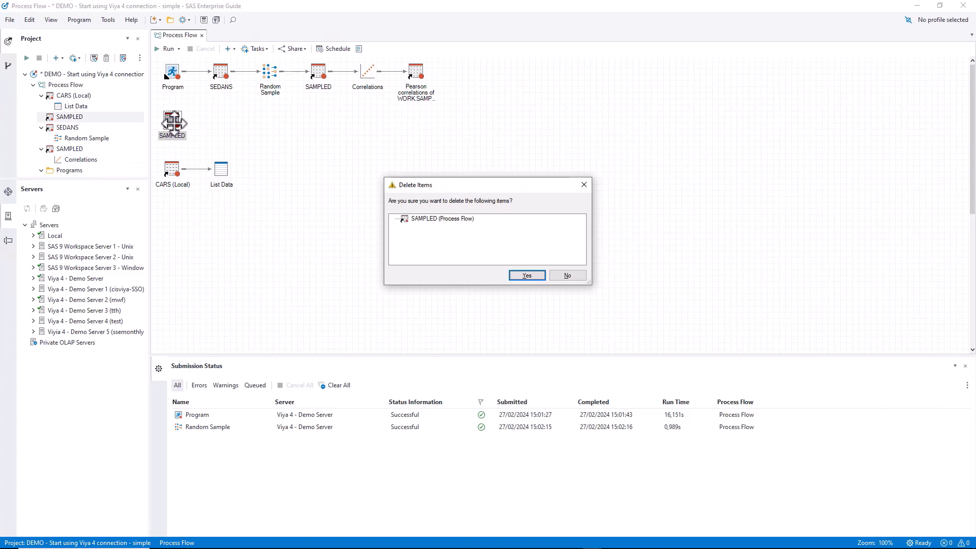
click(526, 276)
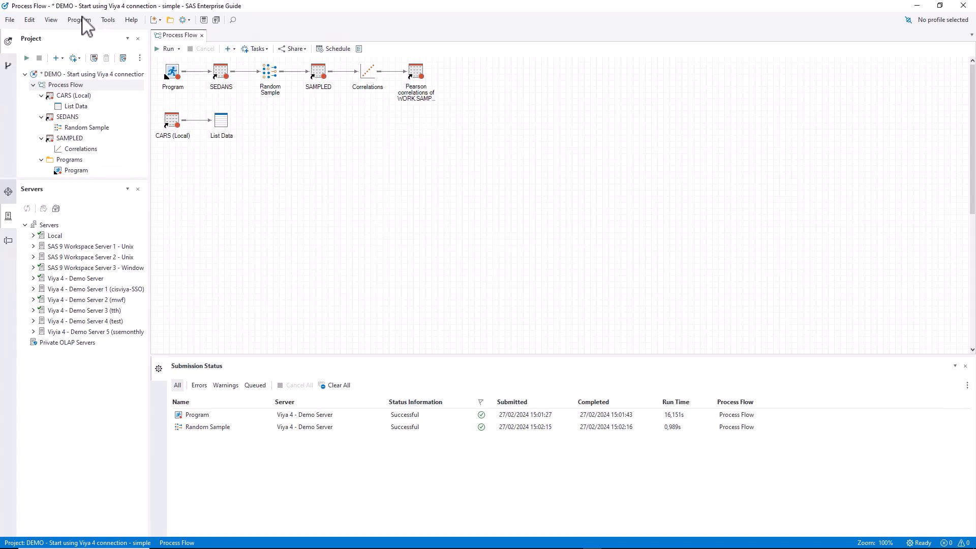
Close the project for Project Maintenance and replace the Local server with Viya 4 - Demo Server.
click(109, 20)
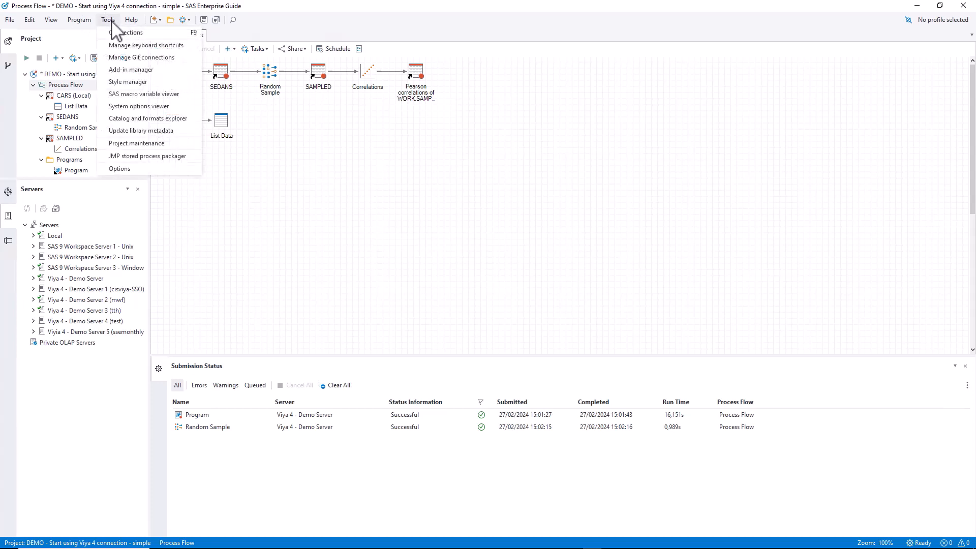
click(194, 146)
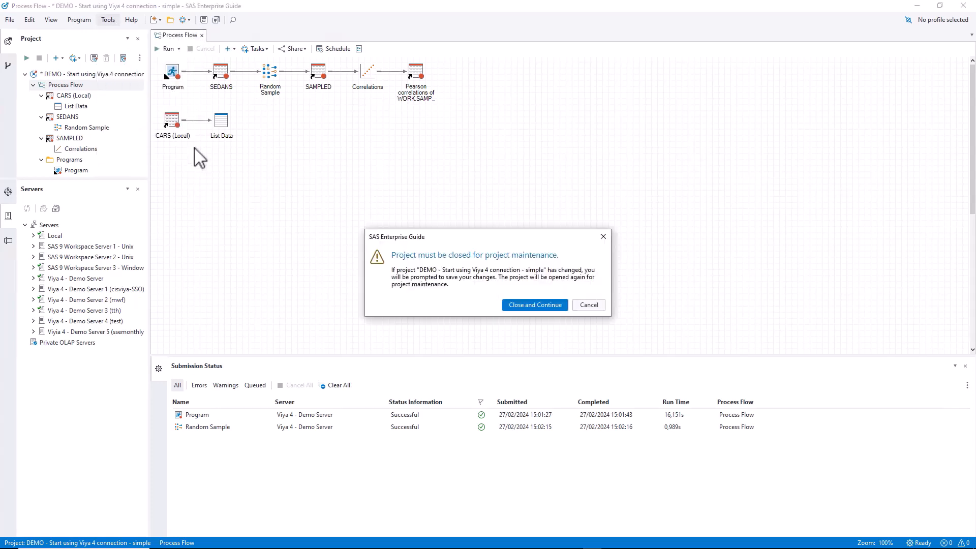
click(532, 303)
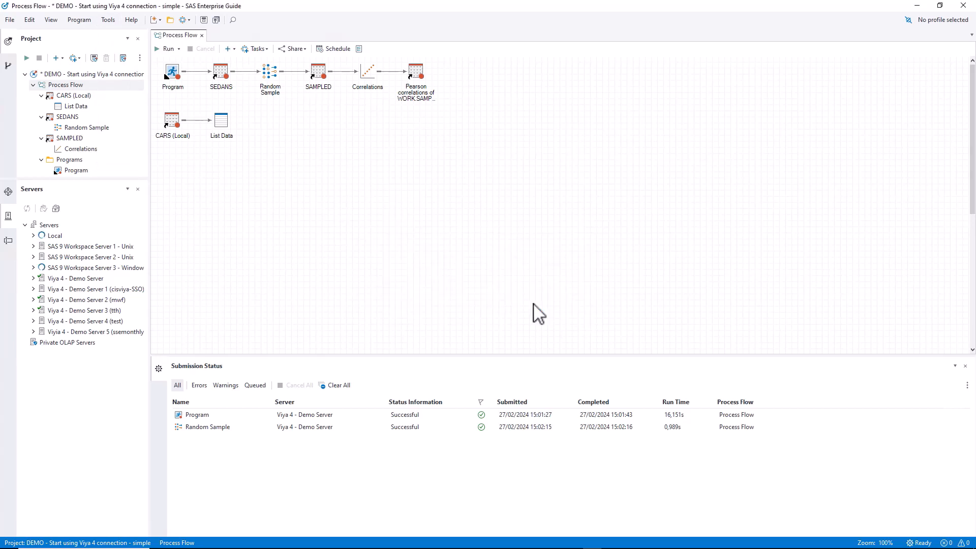
click(542, 310)
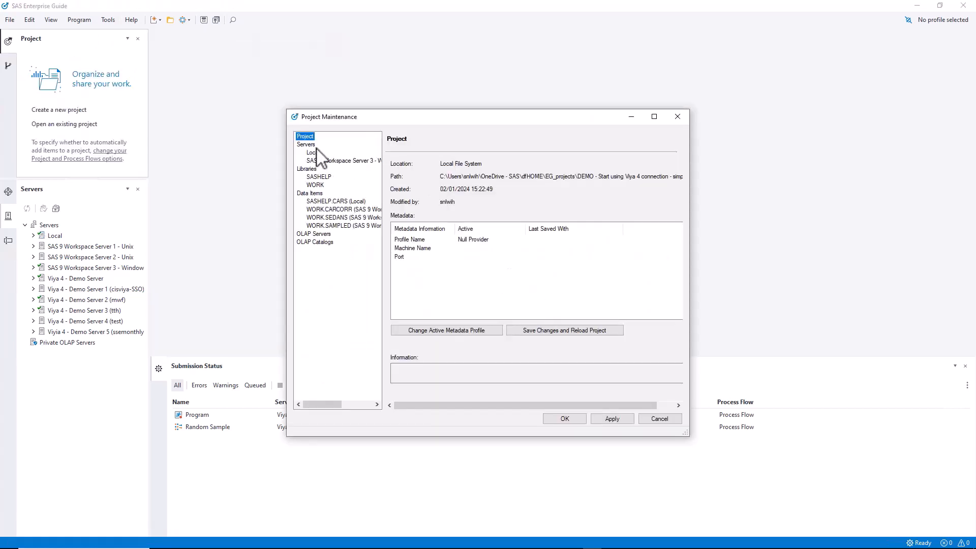
click(311, 153)
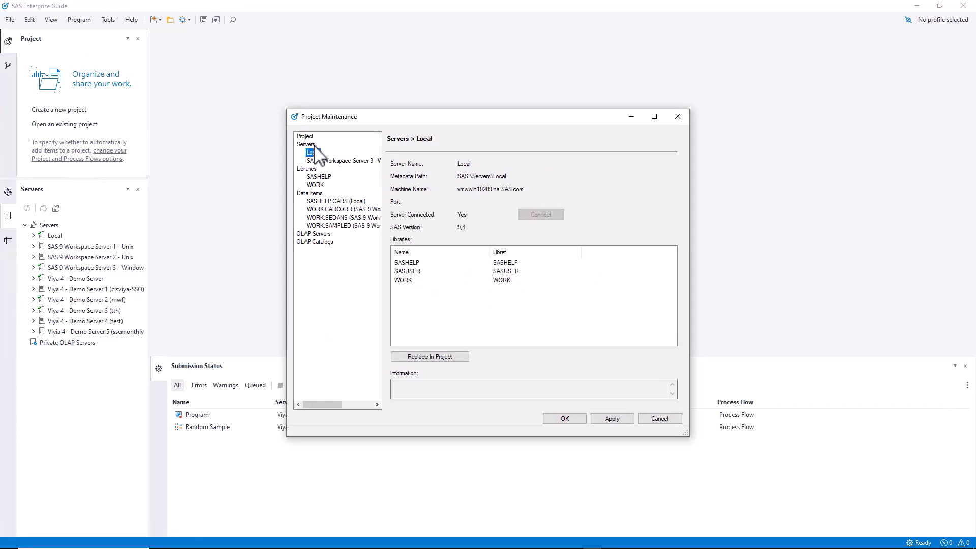
click(437, 357)
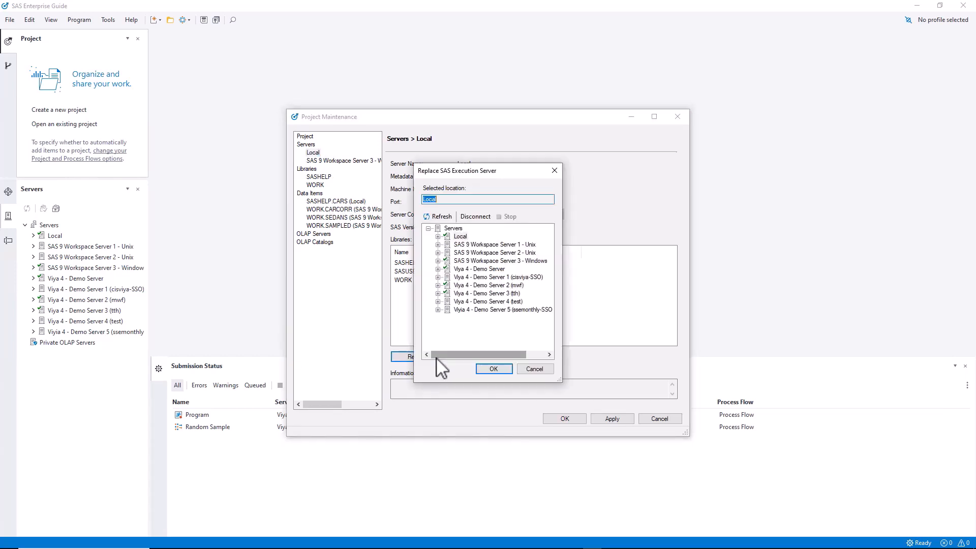
click(470, 269)
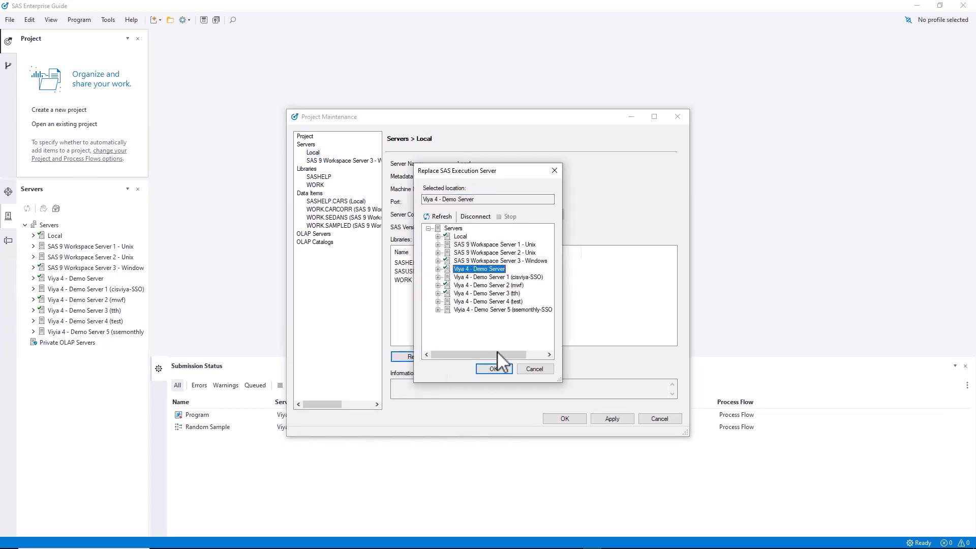
click(494, 369)
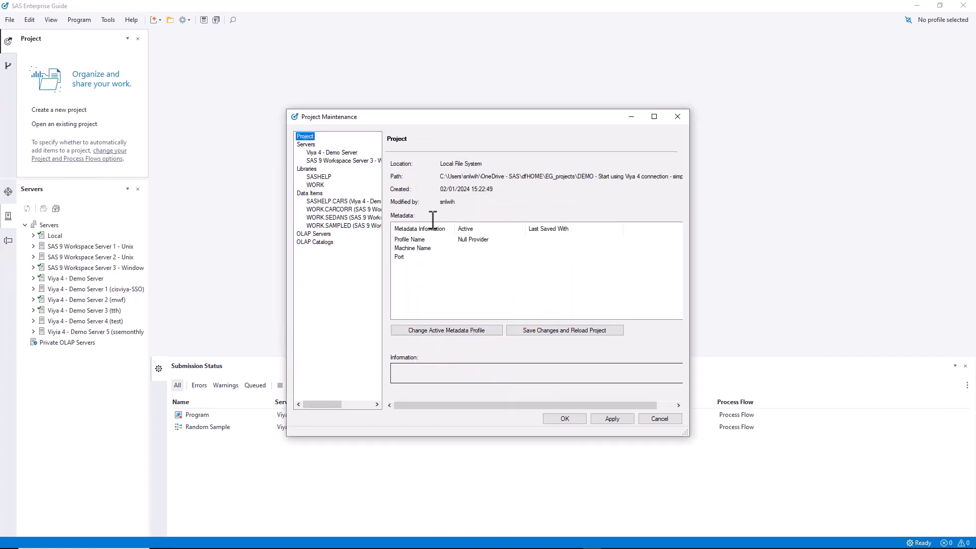
Replace SAS 9 Workspace Server 3 - Windows with Viya 4 - Demo Server and save the project maintenance changes.
click(345, 162)
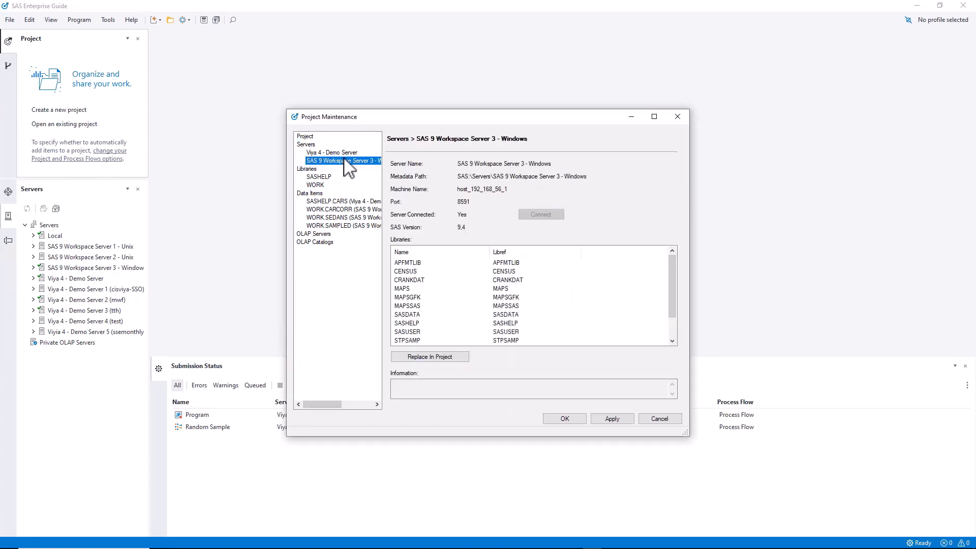
click(441, 358)
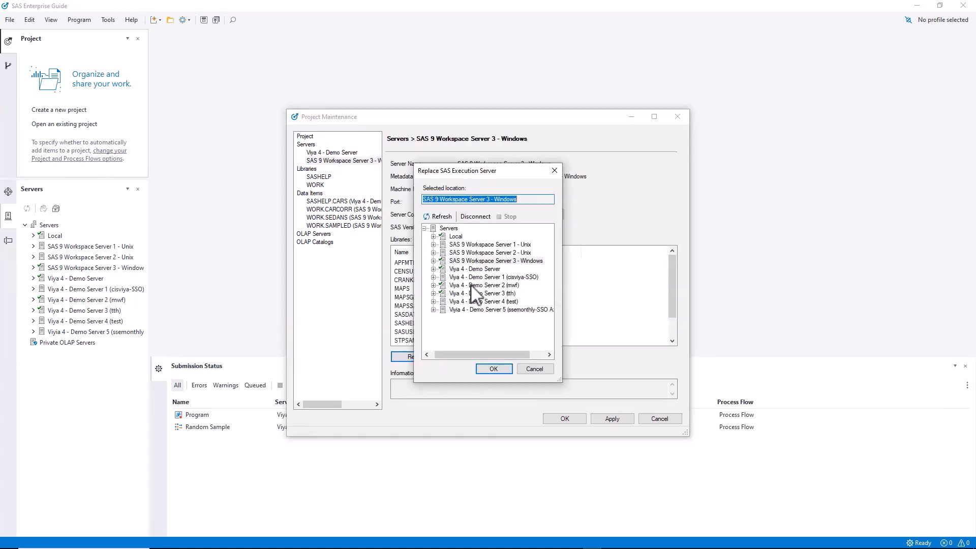
click(476, 269)
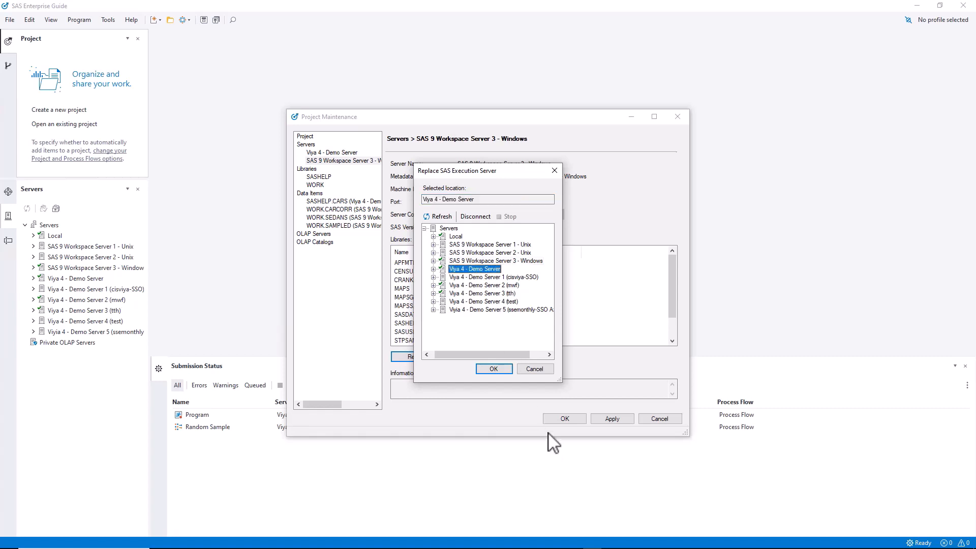
click(492, 367)
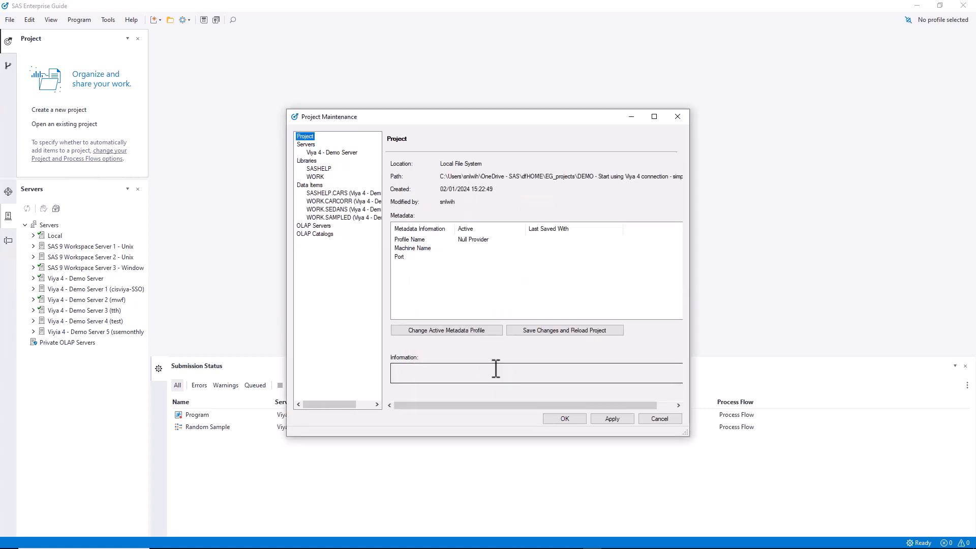
click(570, 419)
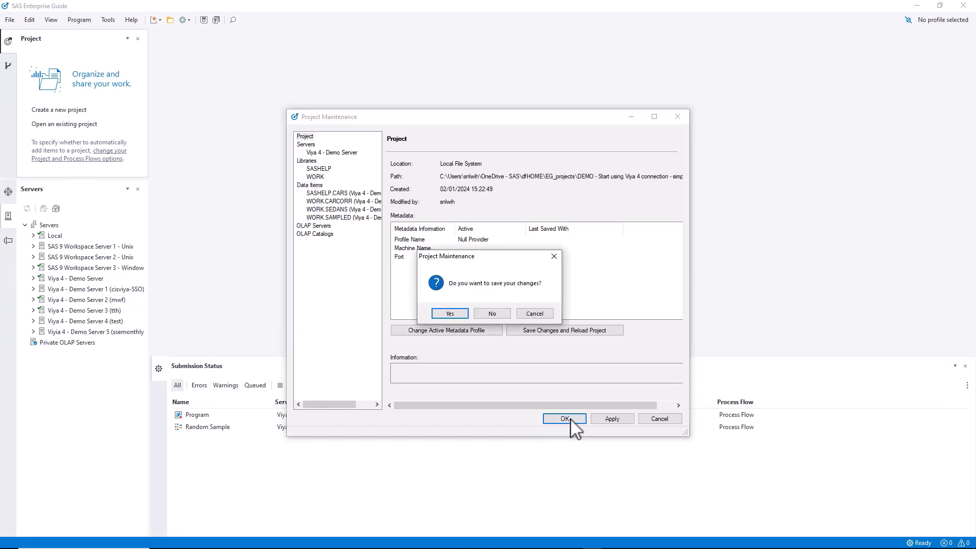
click(450, 313)
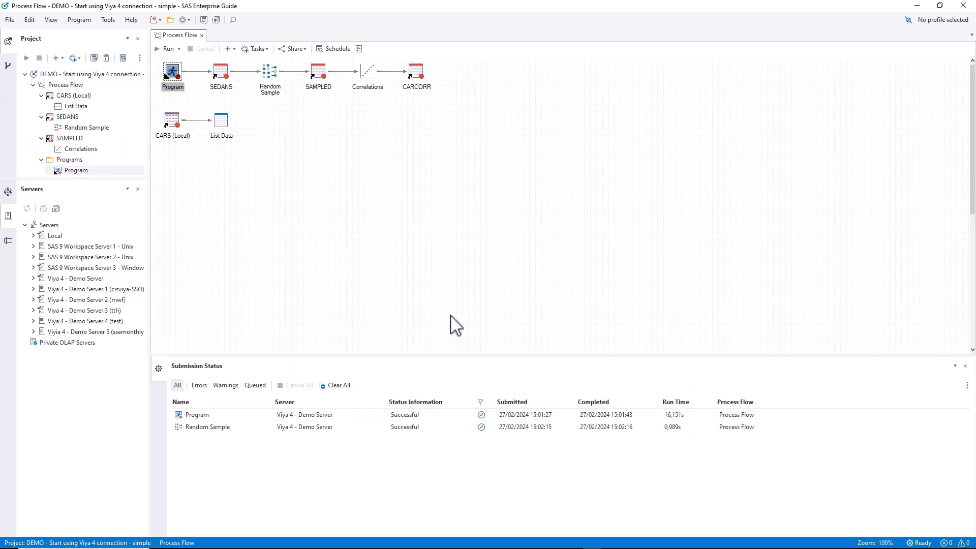
Run the entire process flow, then open the SAMPLED output table to inspect it and close it.
click(310, 203)
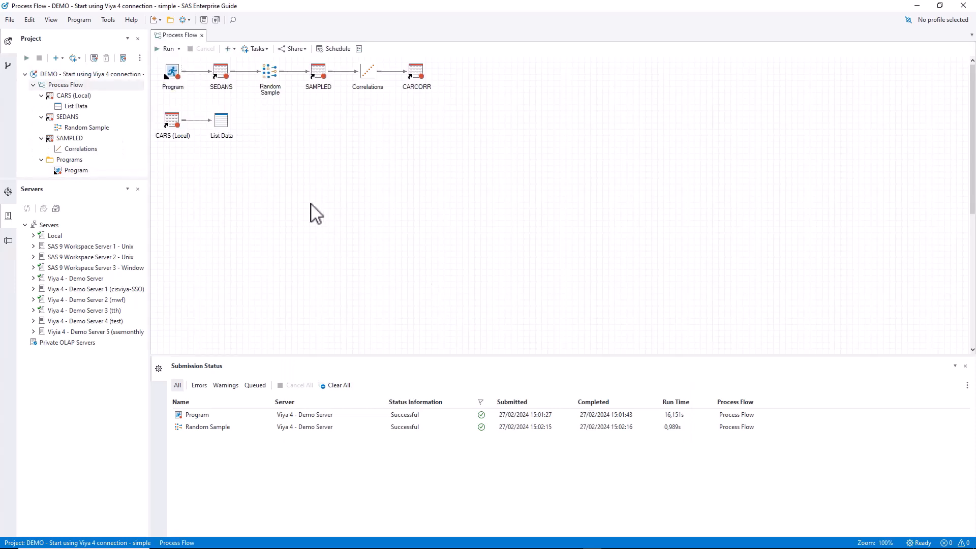
click(167, 49)
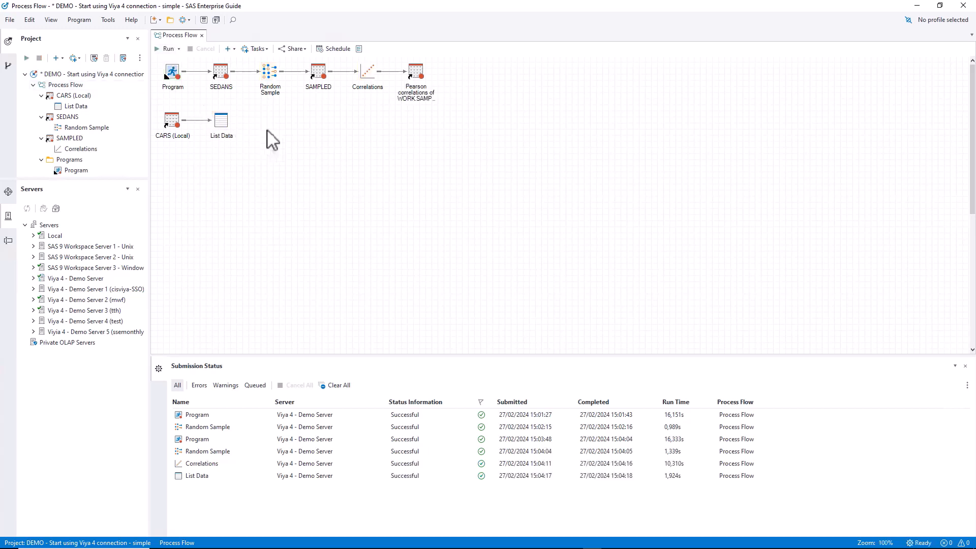
double_click(322, 71)
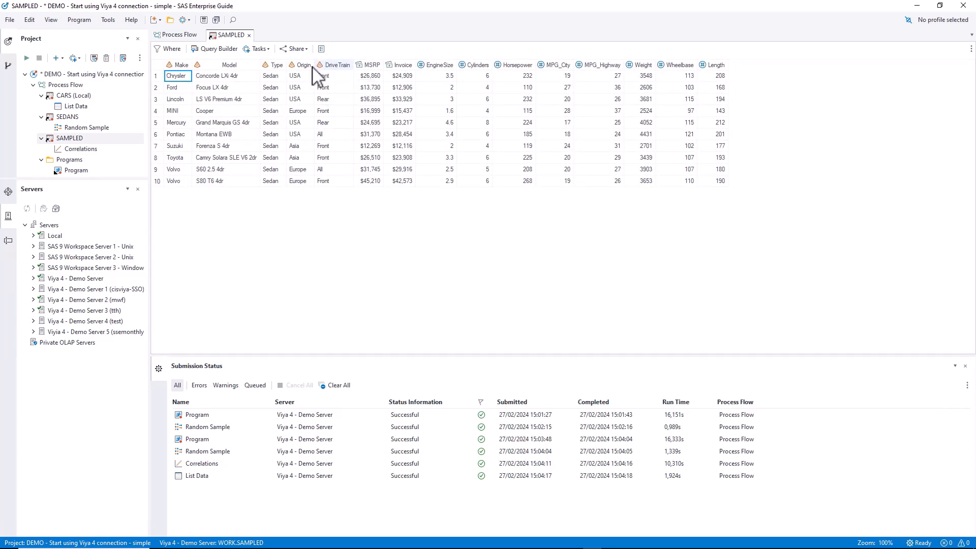
click(249, 35)
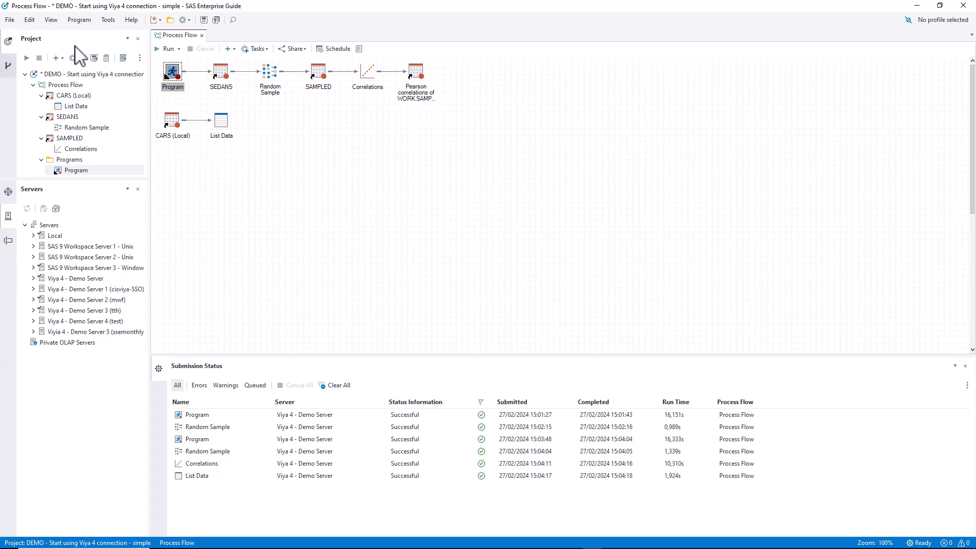
Open the recent project 'Project EG84 - proc python' without saving changes to the current project.
click(10, 21)
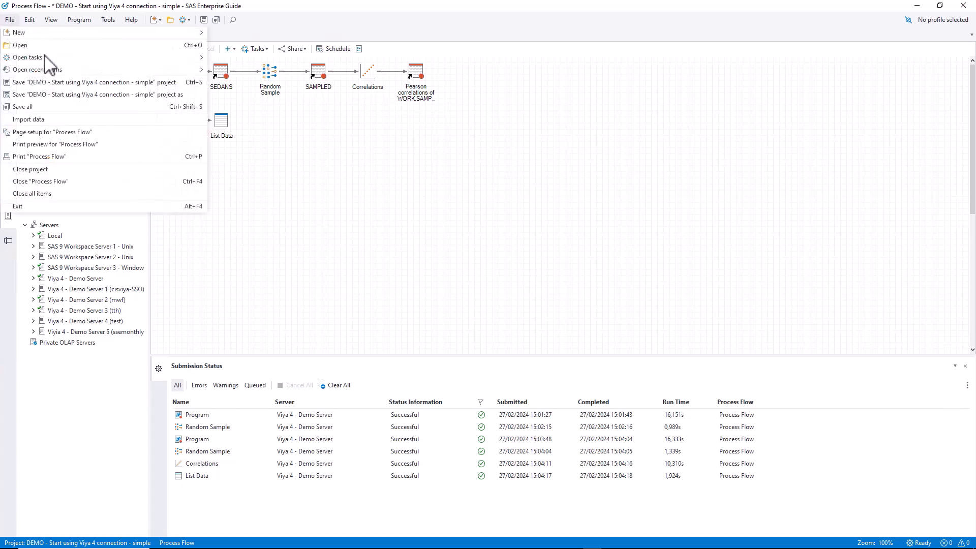
mouse_move(80, 74)
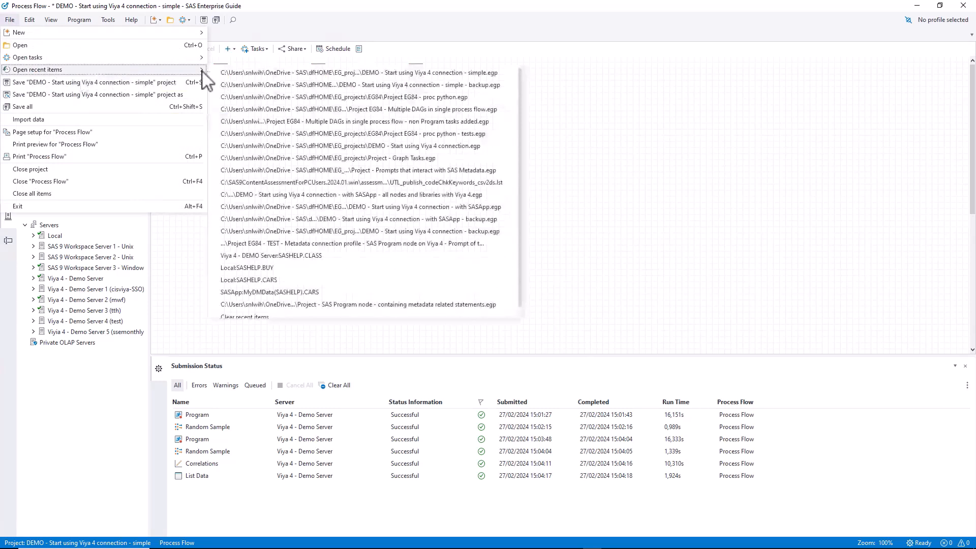
click(298, 108)
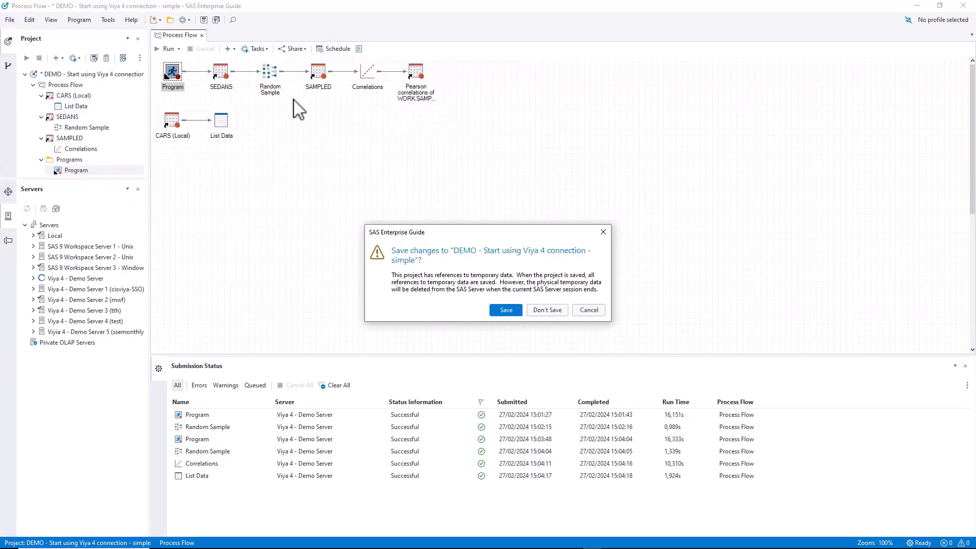
click(550, 311)
Open and run the proc python program.
double_click(171, 75)
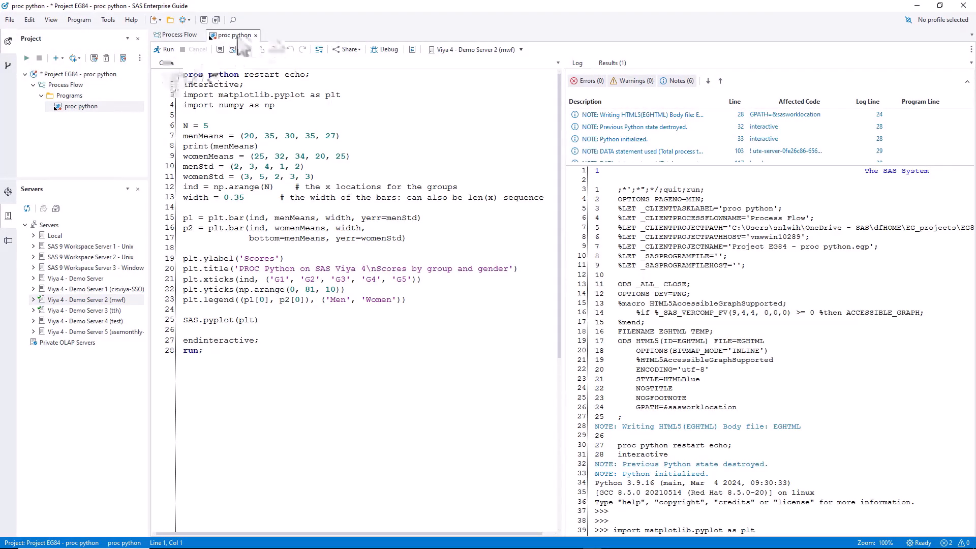
click(165, 50)
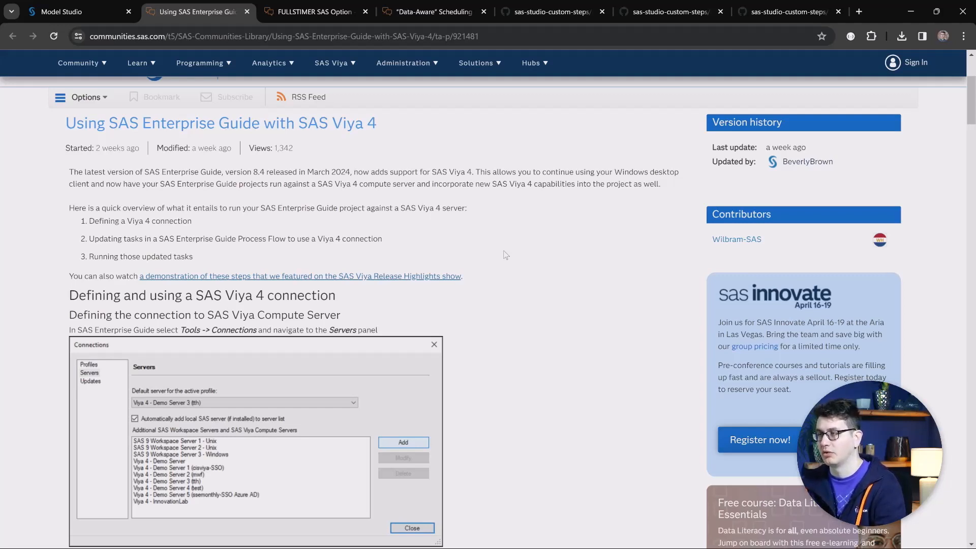
Switch to the browser and read the FULLSTIMER SAS Option community article.
key(ctrl+Tab)
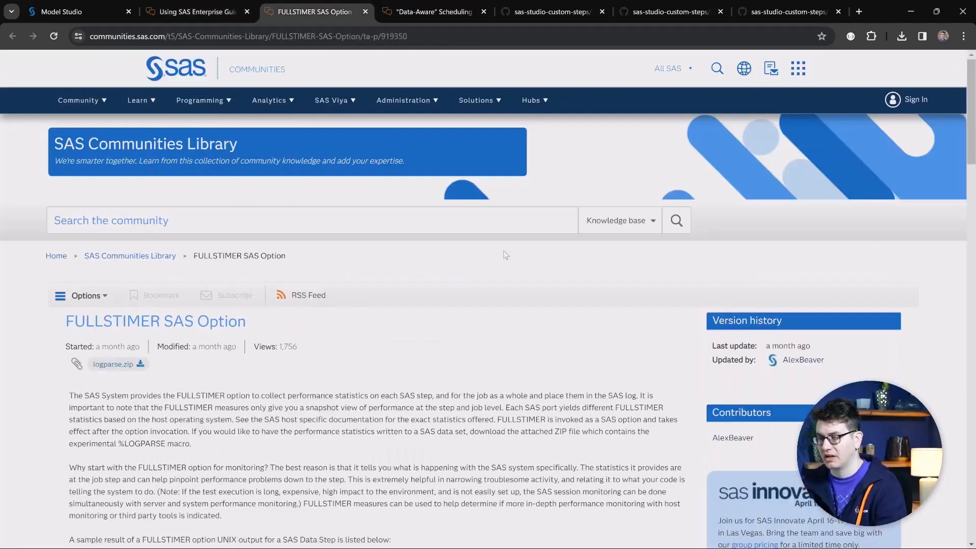
scroll(504, 339, down, 2)
scroll(504, 339, down, 1)
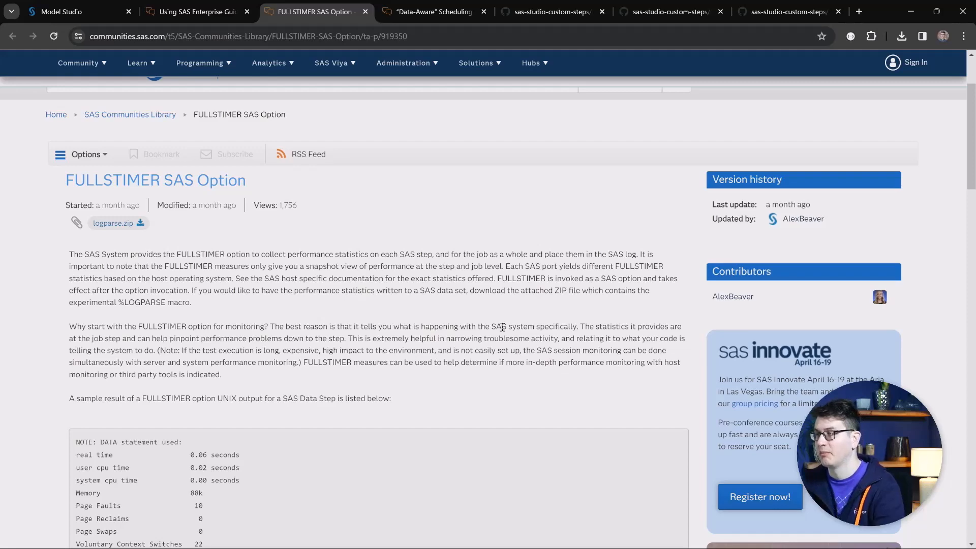
Read the 'Data-Aware Scheduling with Airflow' community article.
key(ctrl+Tab)
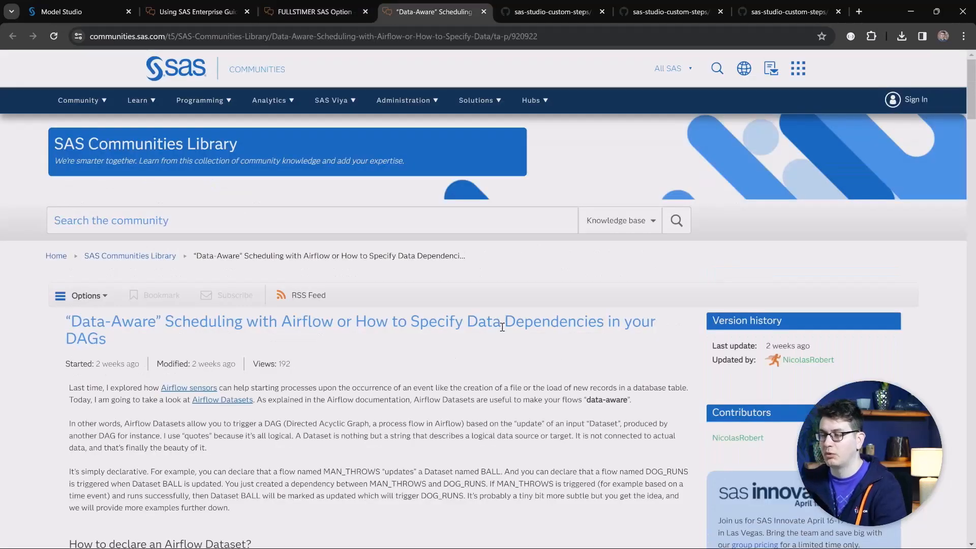
scroll(473, 402, down, 1)
scroll(475, 396, down, 2)
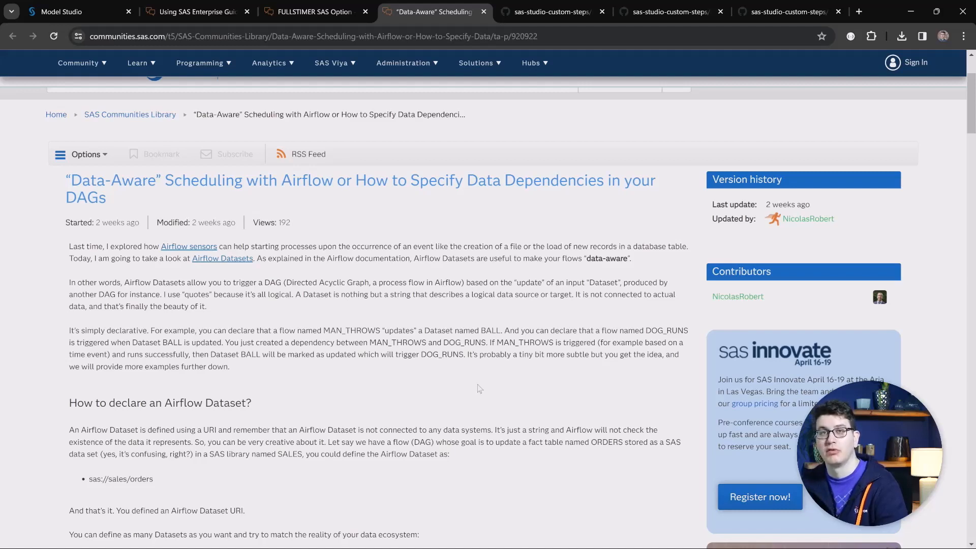
Browse the sas-studio-custom-steps pages for Loop Deployed Object, Loop Flow and OCR - Azure AI Document Intelligence.
key(ctrl+Tab)
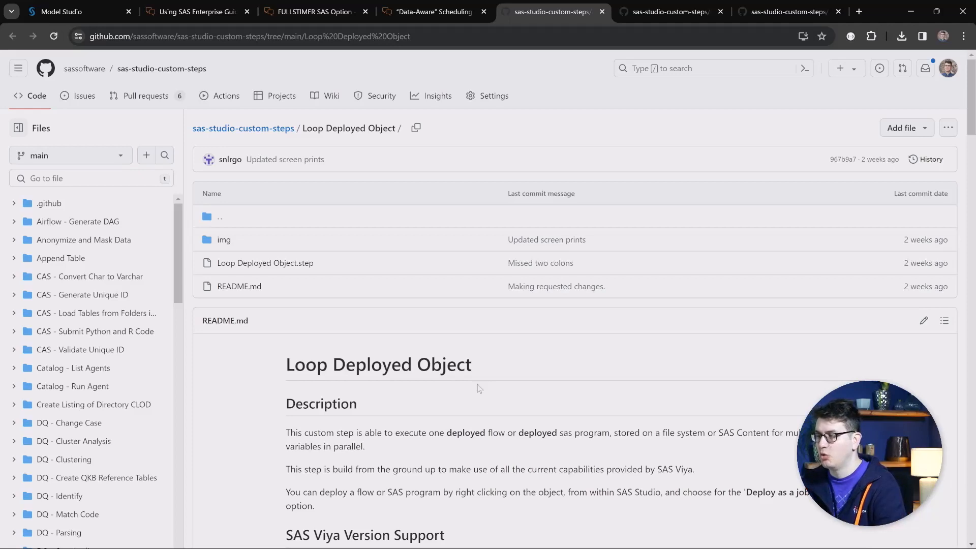
scroll(501, 366, down, 1)
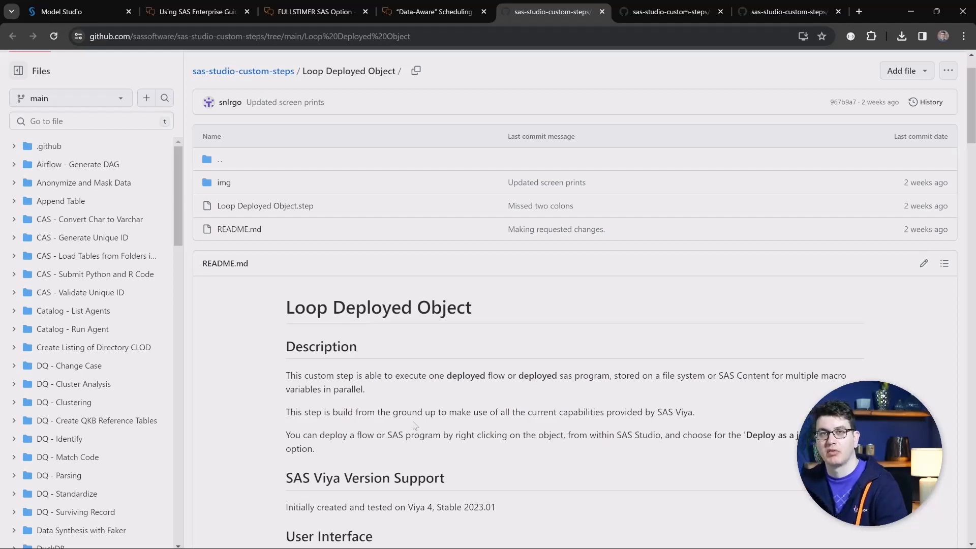
key(ctrl+Tab)
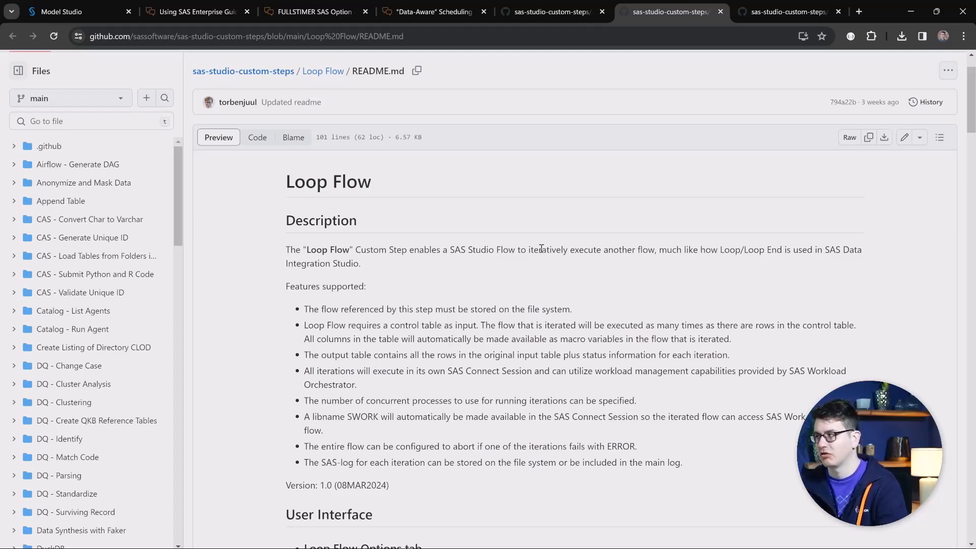
key(ctrl+Tab)
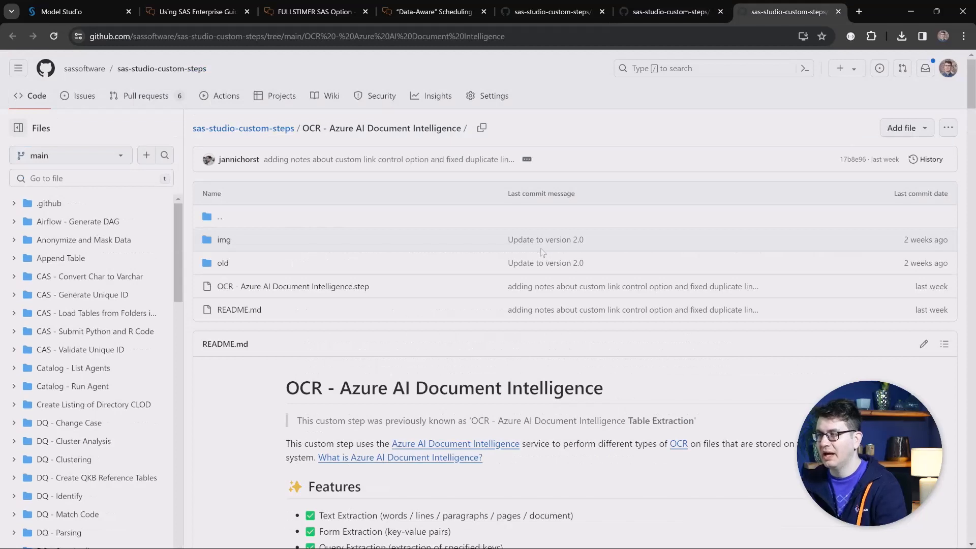